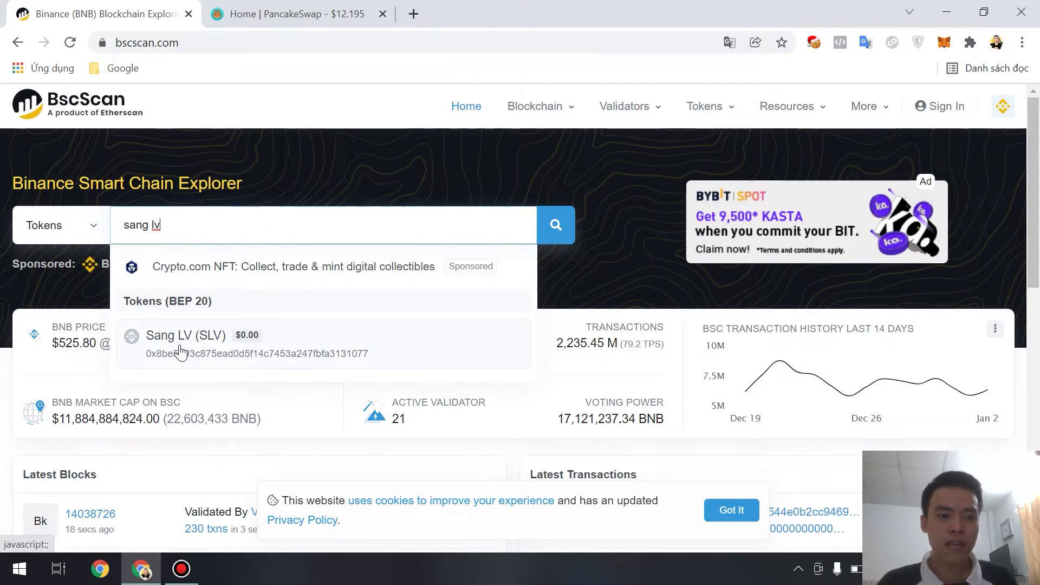
Step: Open the SLV token's page from the search suggestions and look over its overview and transfers
left_click(262, 346)
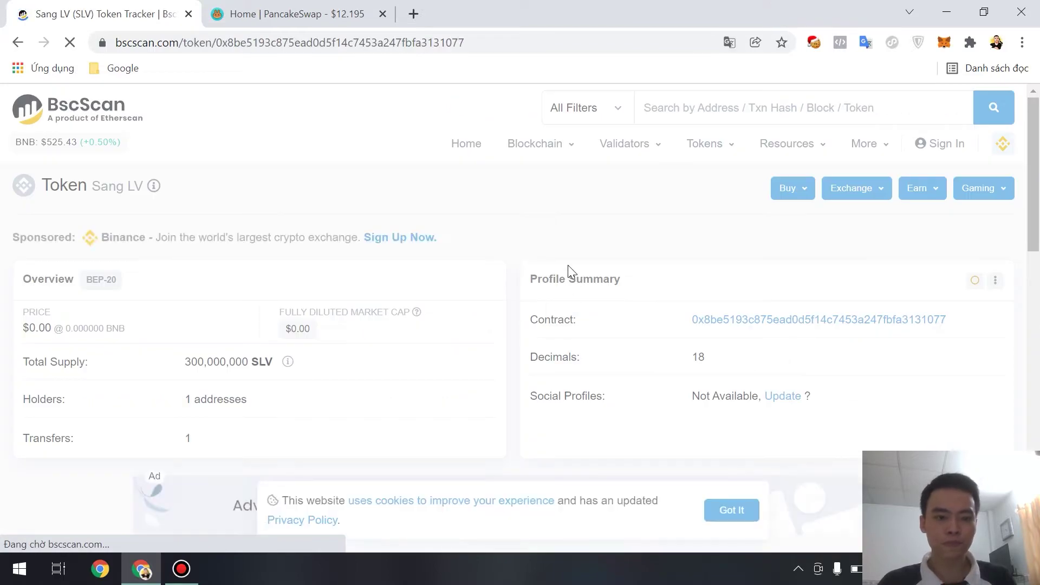
scroll(352, 295, "down", 2)
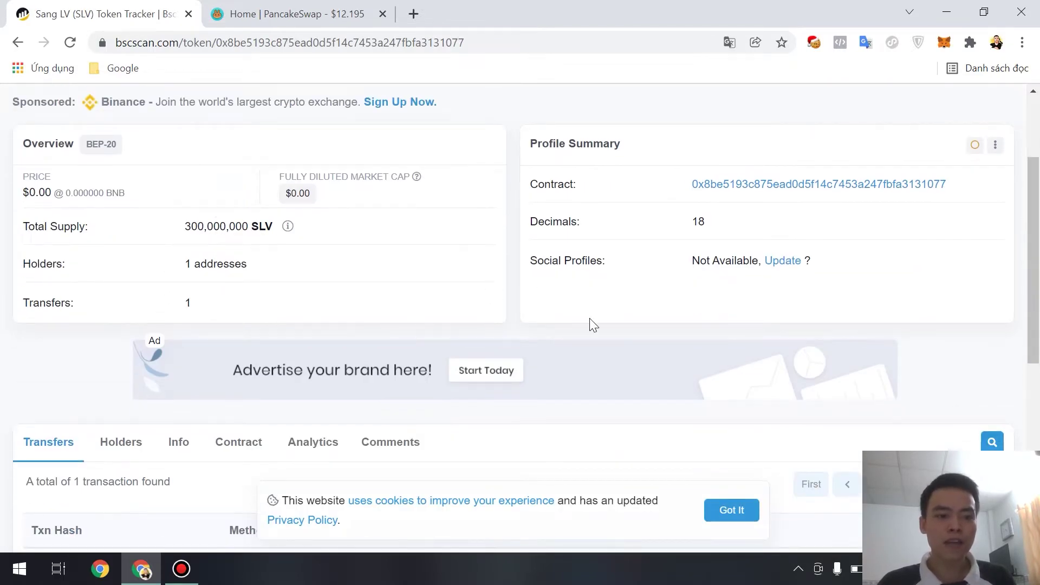
scroll(650, 358, "down", 4)
scroll(617, 317, "up", 2)
scroll(618, 318, "up", 4)
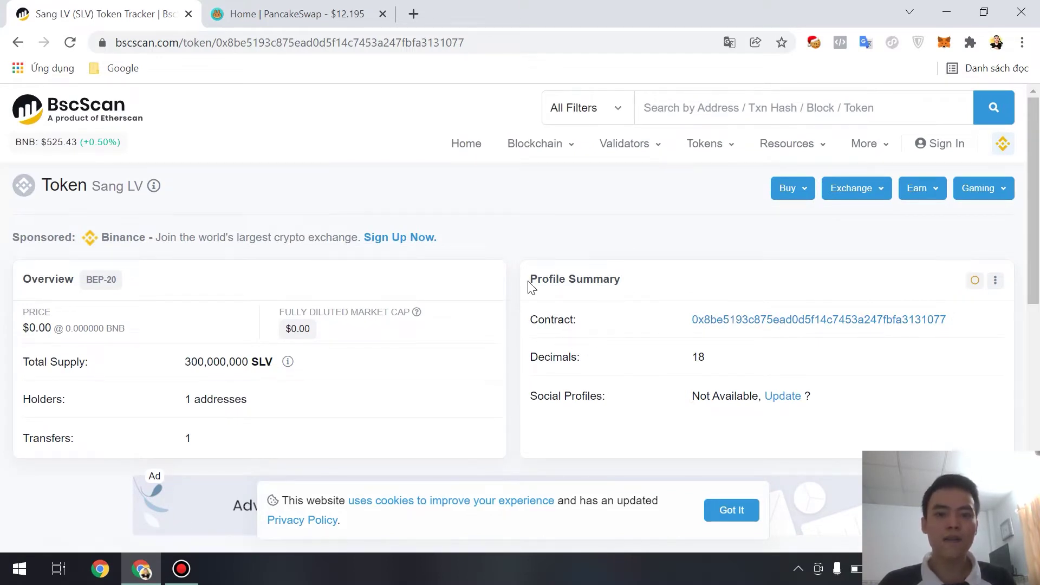
Step: Switch to PancakeSwap and look over its home page and the connected wallet
left_click(281, 8)
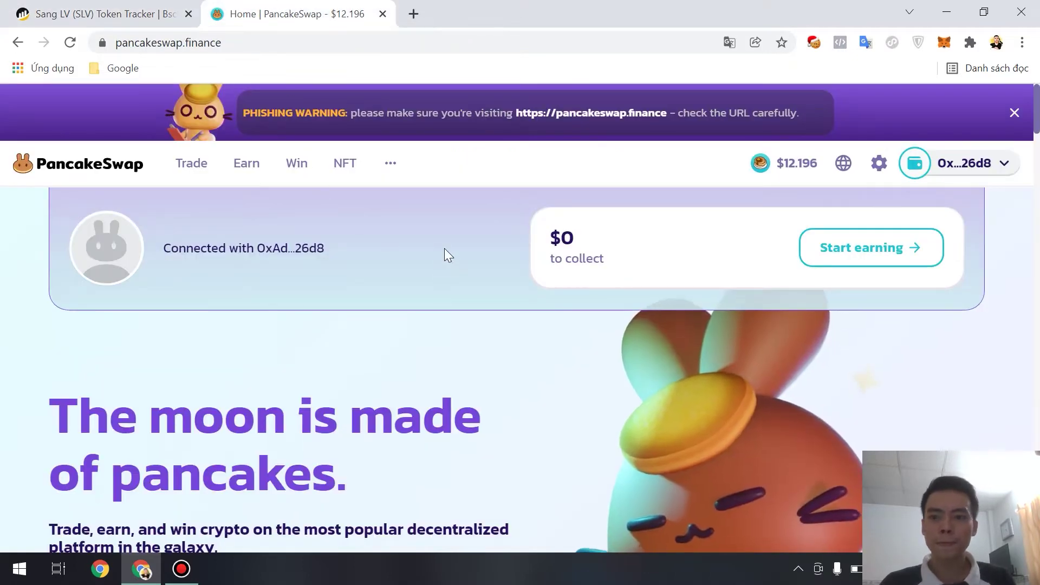
scroll(520, 260, "down", 8)
scroll(547, 284, "up", 8)
scroll(336, 233, "down", 5)
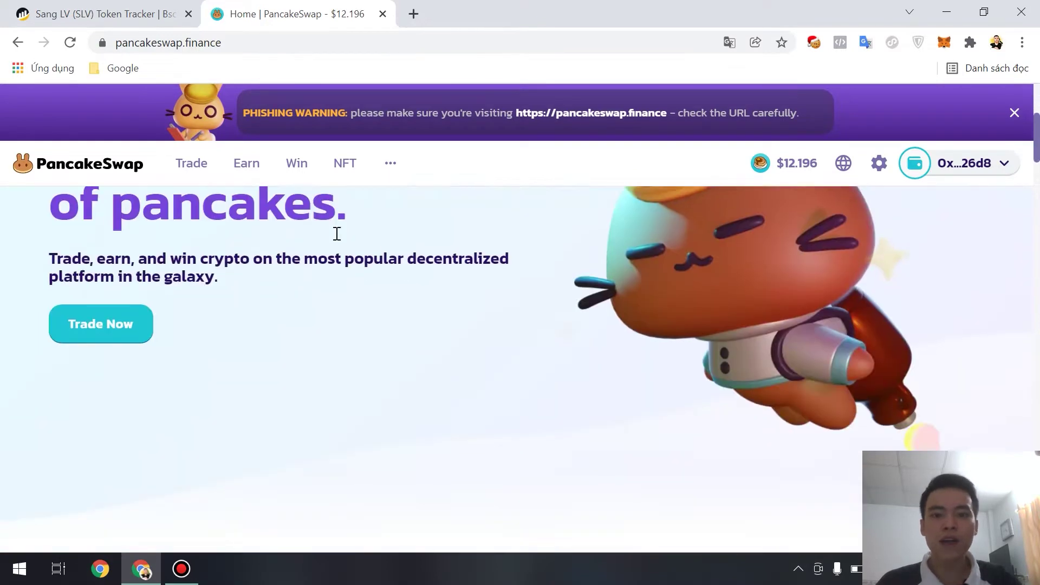
scroll(520, 242, "up", 5)
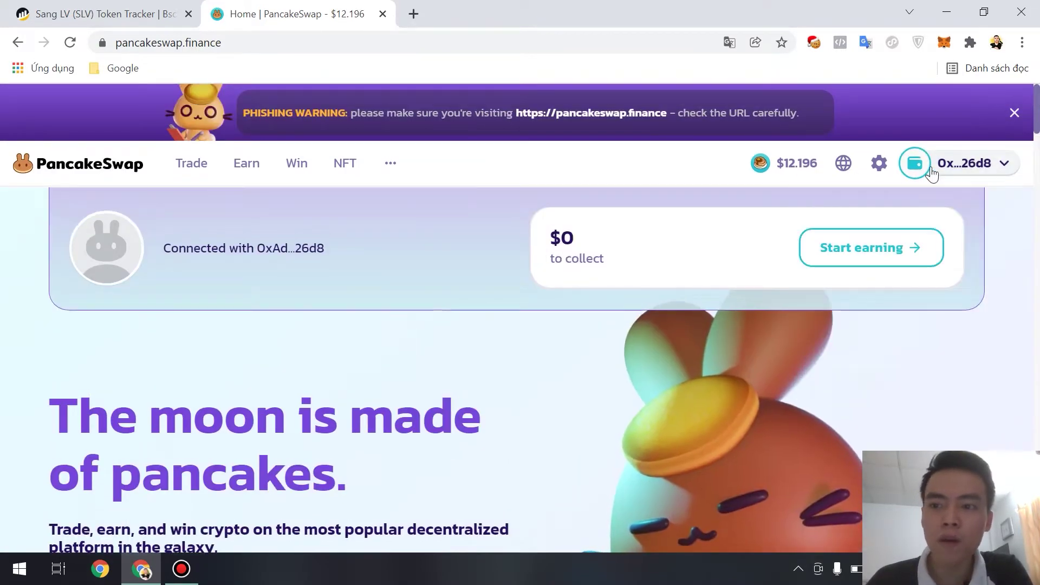
mouse_move(939, 162)
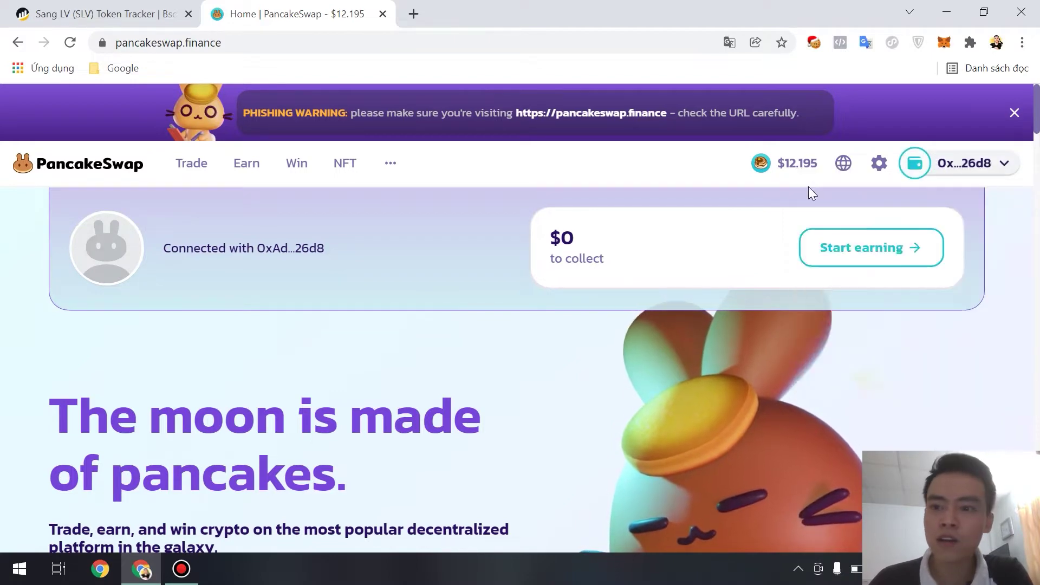
Step: Check the BNB and SLV balances in the MetaMask wallet, including its asset list
left_click(943, 43)
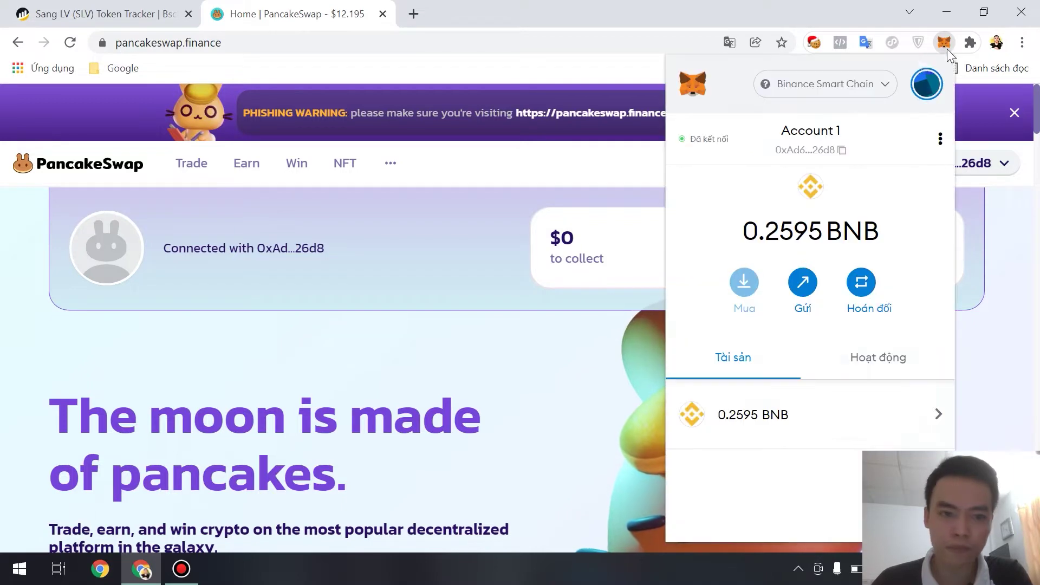
left_click(942, 42)
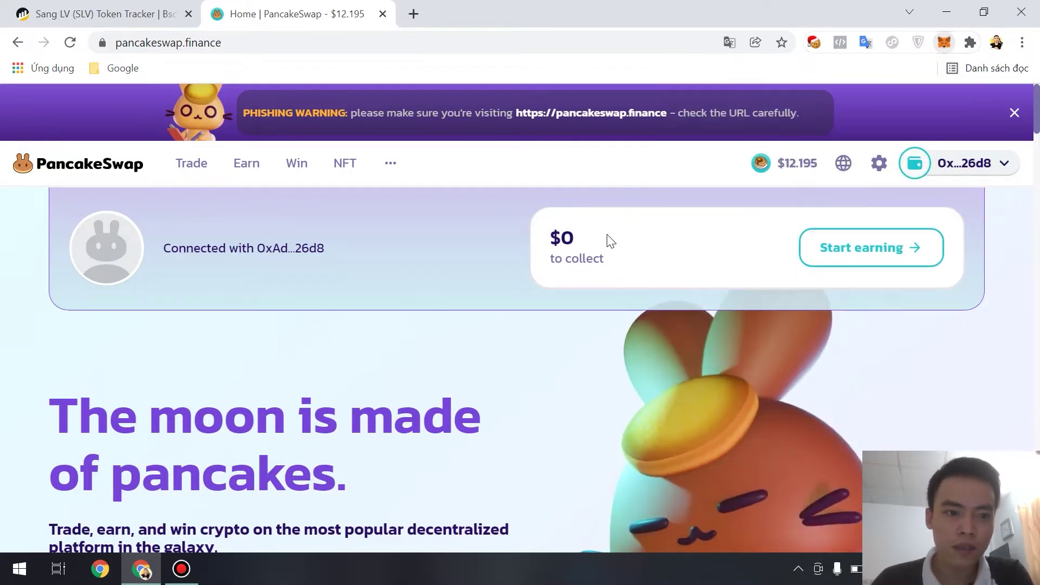
left_click(943, 41)
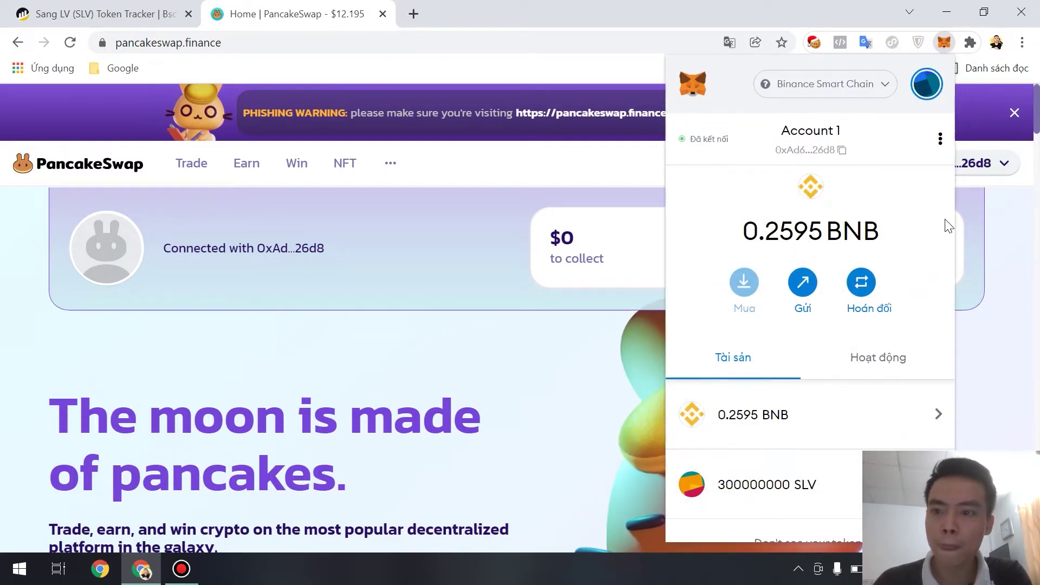
scroll(845, 434, "down", 2)
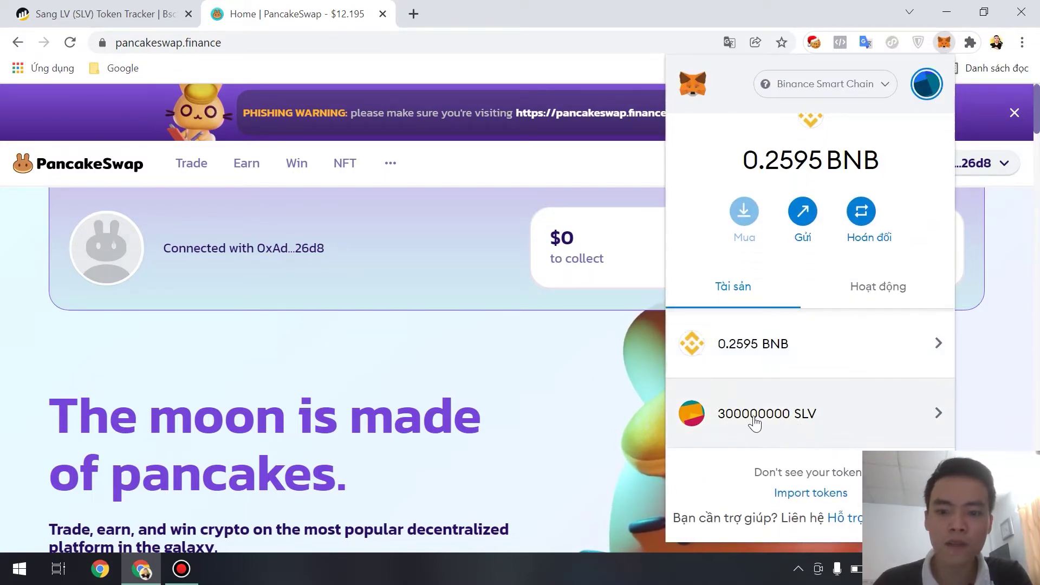
scroll(849, 425, "up", 2)
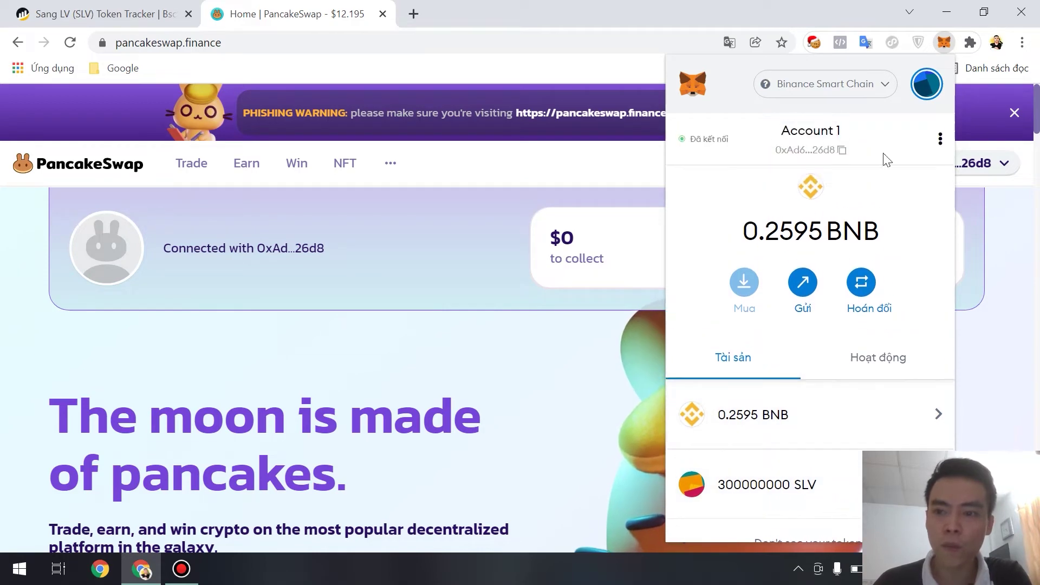
left_click(944, 42)
Step: Go to PancakeSwap's Liquidity page and start adding liquidity for a new pair
mouse_move(198, 160)
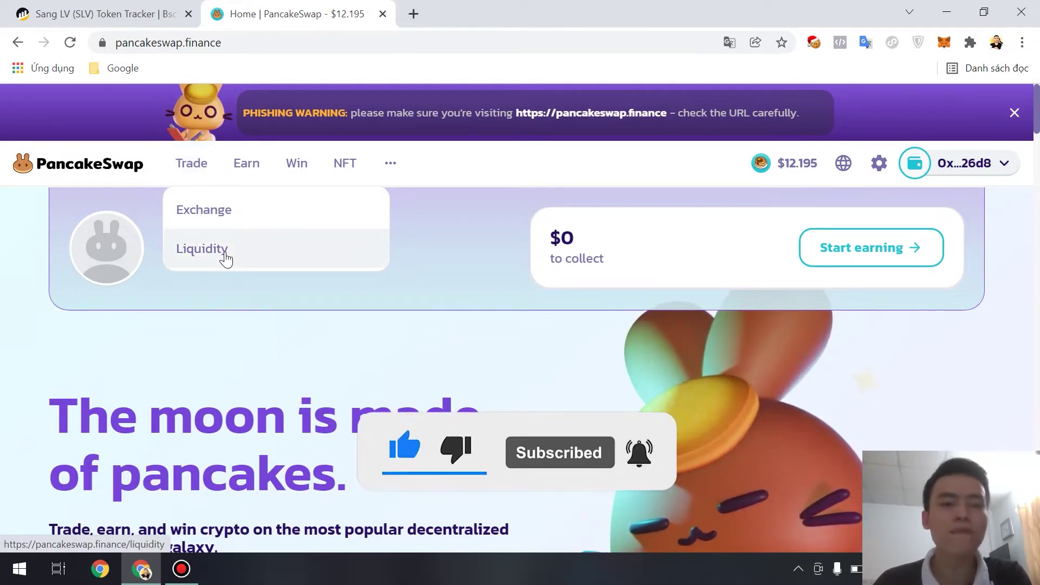
left_click(227, 257)
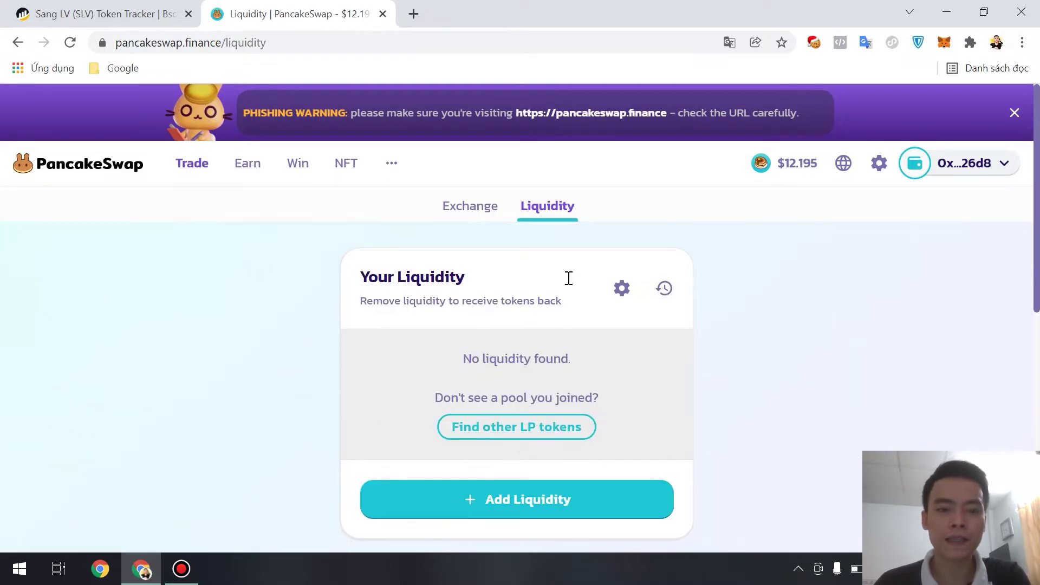
scroll(749, 330, "down", 3)
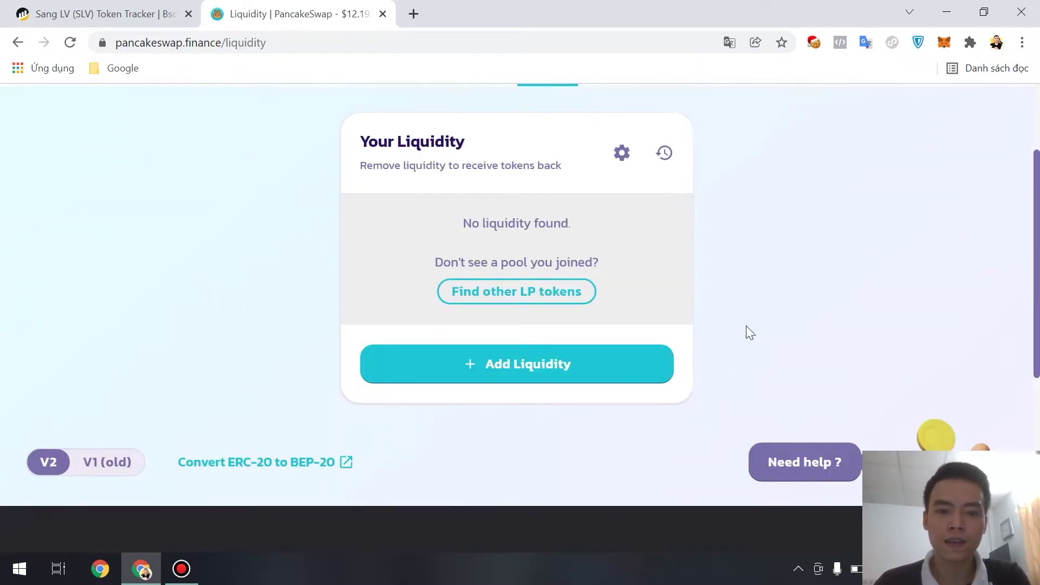
scroll(746, 332, "up", 3)
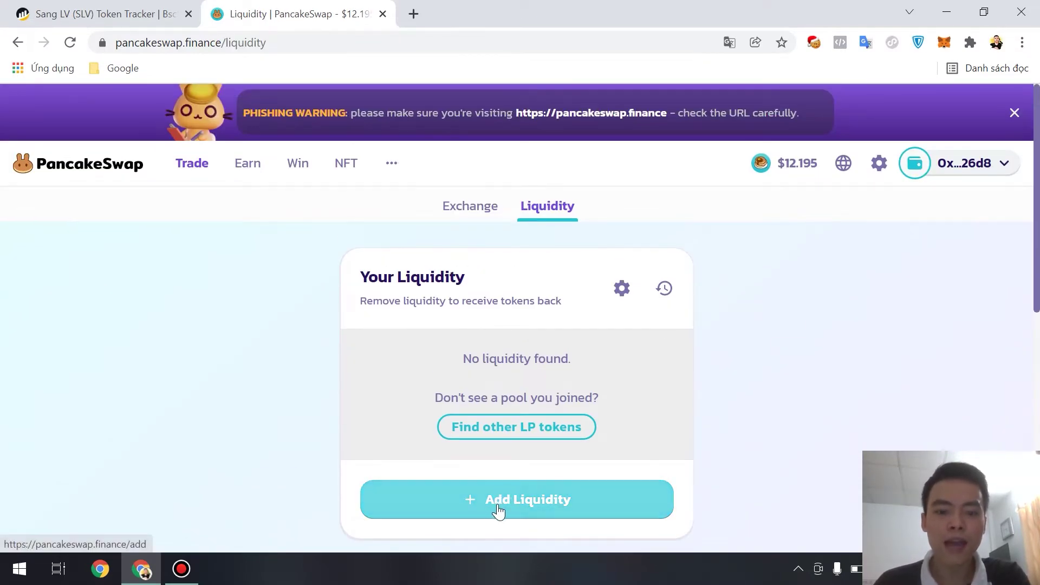
left_click(514, 510)
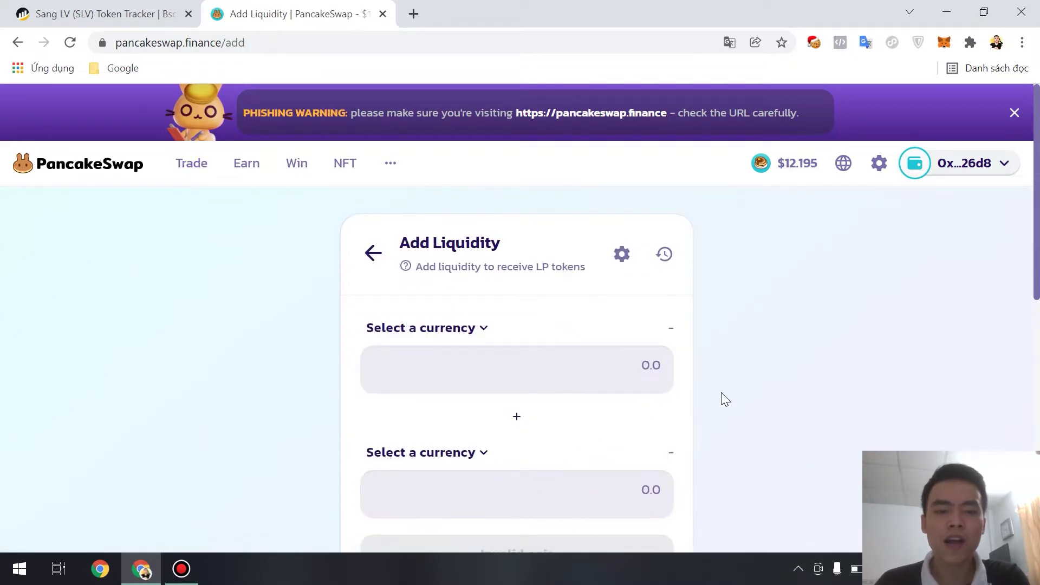
scroll(721, 394, "down", 3)
scroll(717, 399, "up", 3)
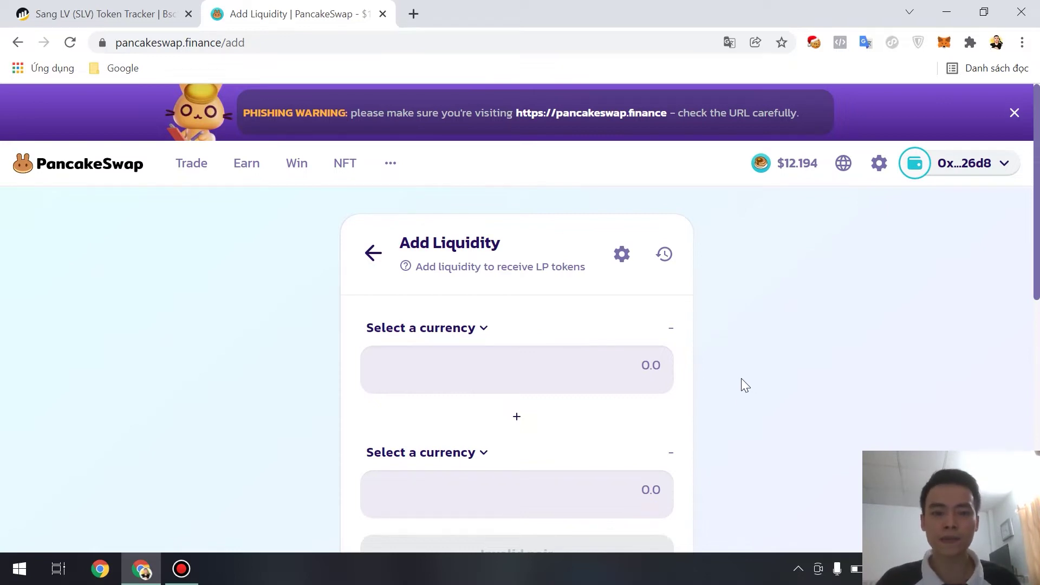
Step: Choose BNB as the first currency of the liquidity pair
scroll(741, 379, "down", 3)
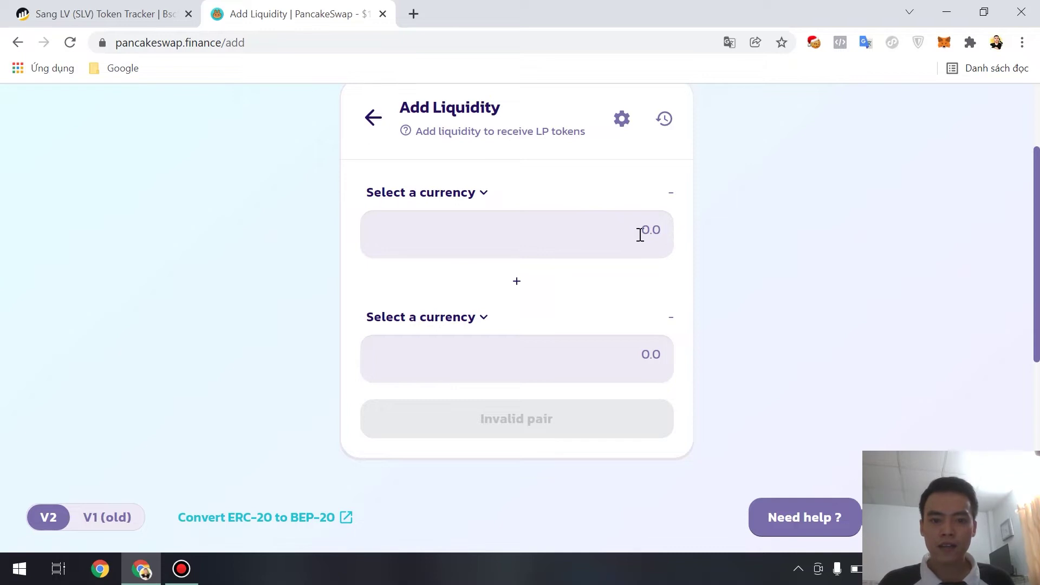
left_click(445, 198)
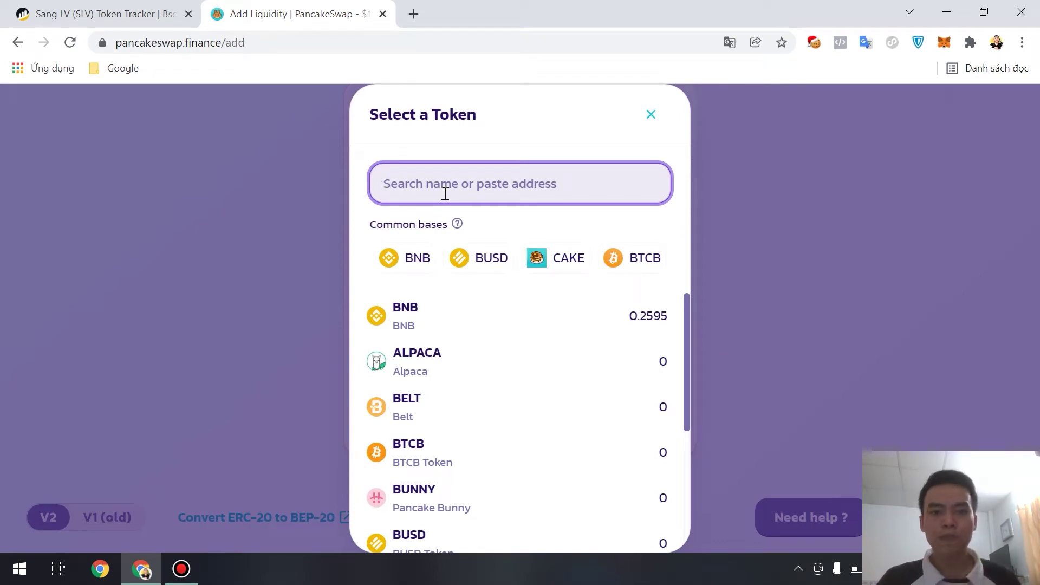
left_click(400, 269)
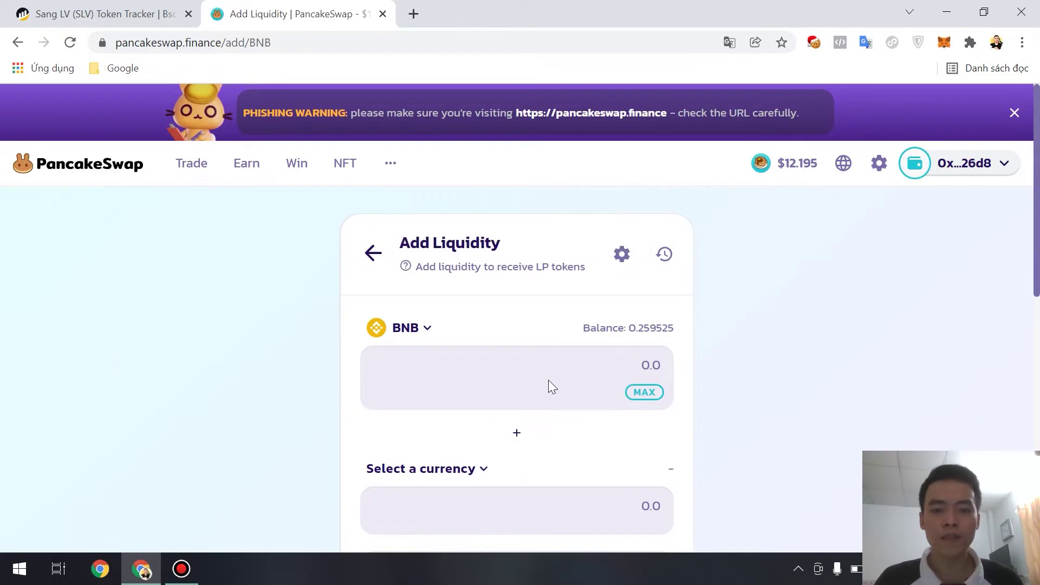
Step: Open the token selection for the pair's second currency and check the SLV holding in MetaMask
scroll(585, 359, "down", 3)
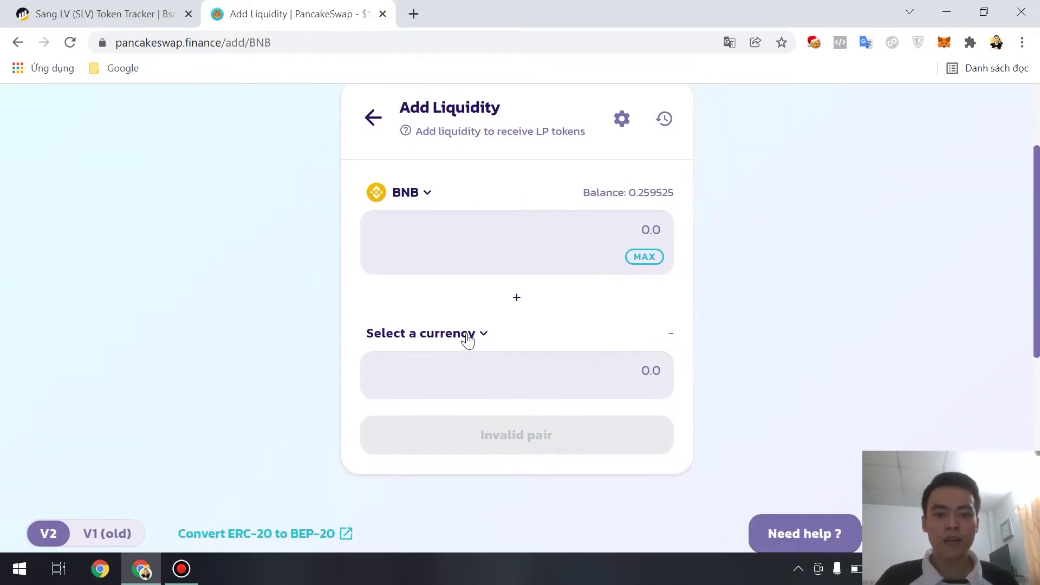
left_click(467, 346)
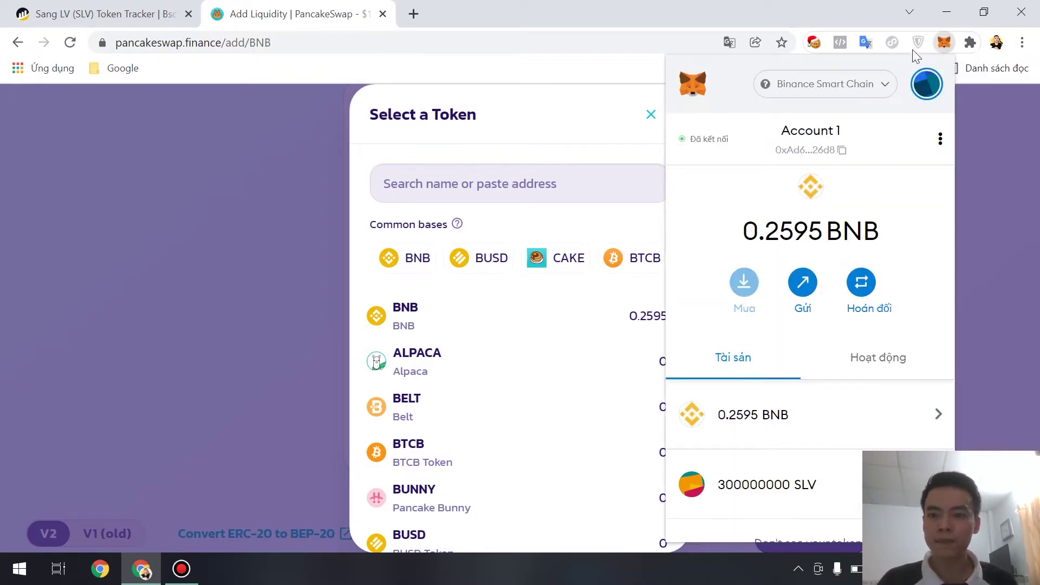
left_click(941, 44)
Step: Switch to BscScan and copy the SLV token's contract address from its profile summary
left_click(108, 13)
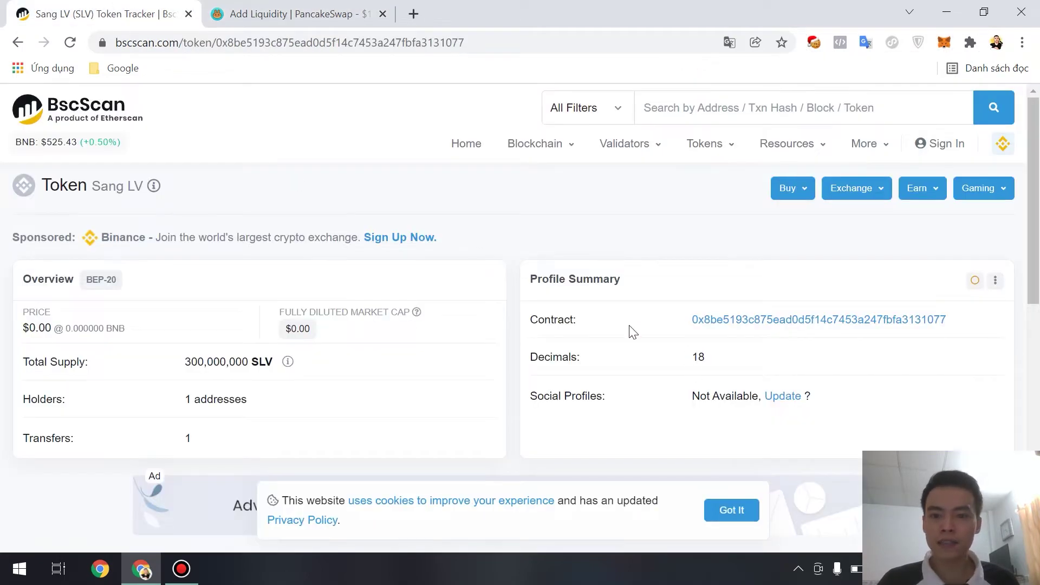
scroll(406, 326, "down", 7)
scroll(684, 343, "up", 7)
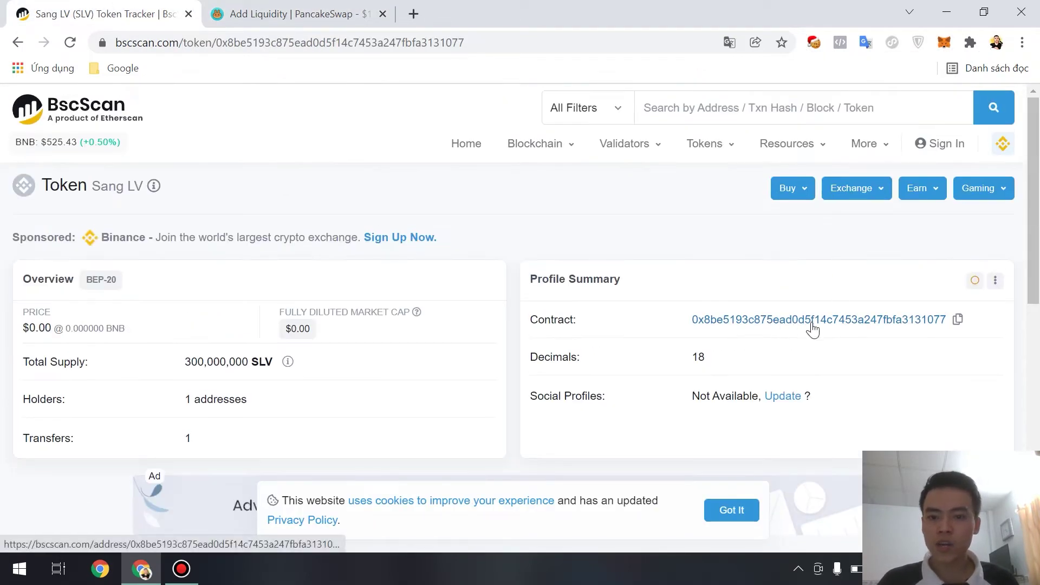
left_click(956, 321)
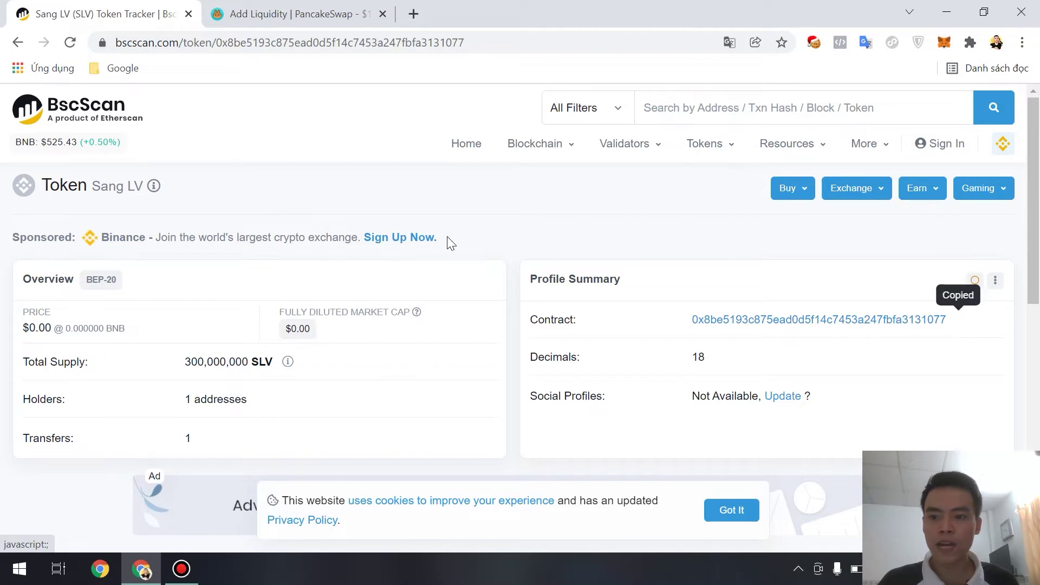
Step: Back on PancakeSwap, find SLV by the copied contract address, accept the risk notice and import it as the second currency
left_click(257, 7)
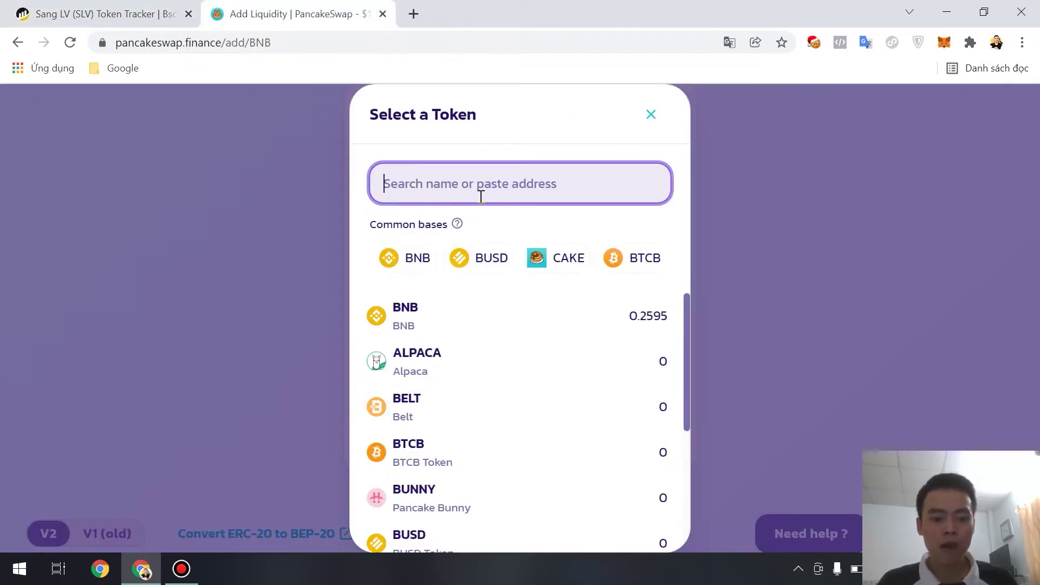
key("ctrl+v")
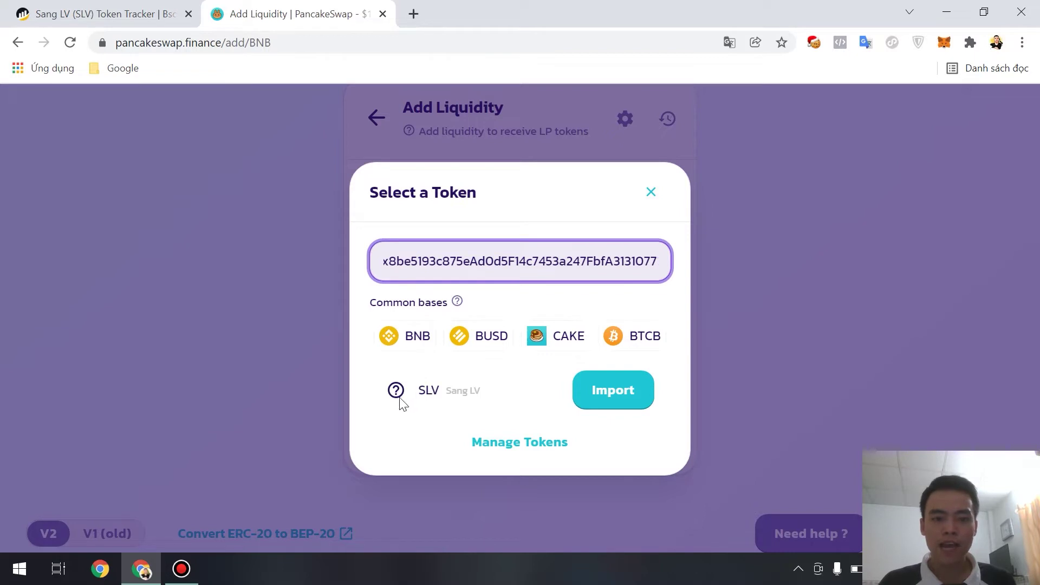
left_click(589, 407)
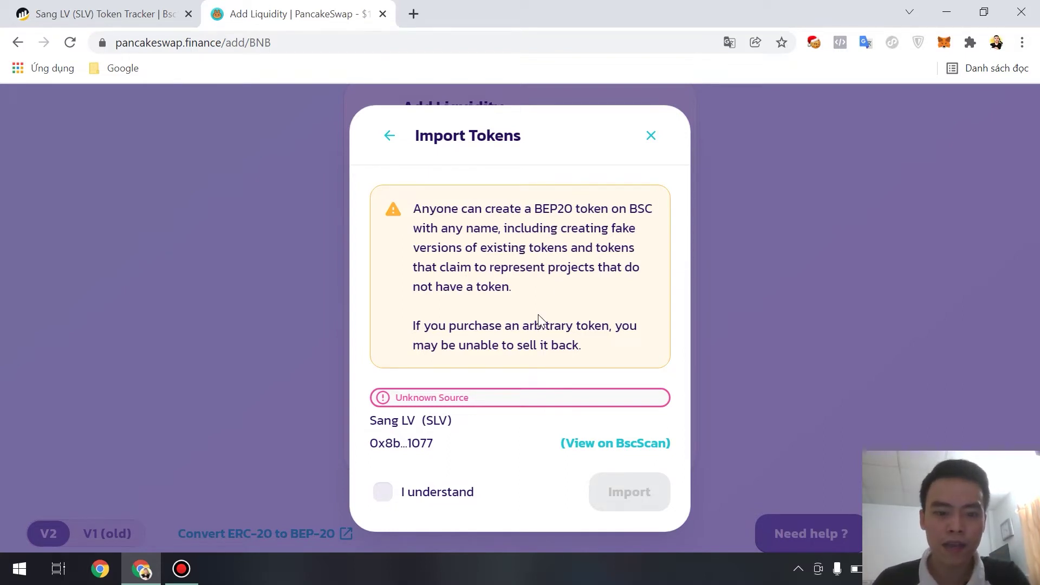
left_click(376, 493)
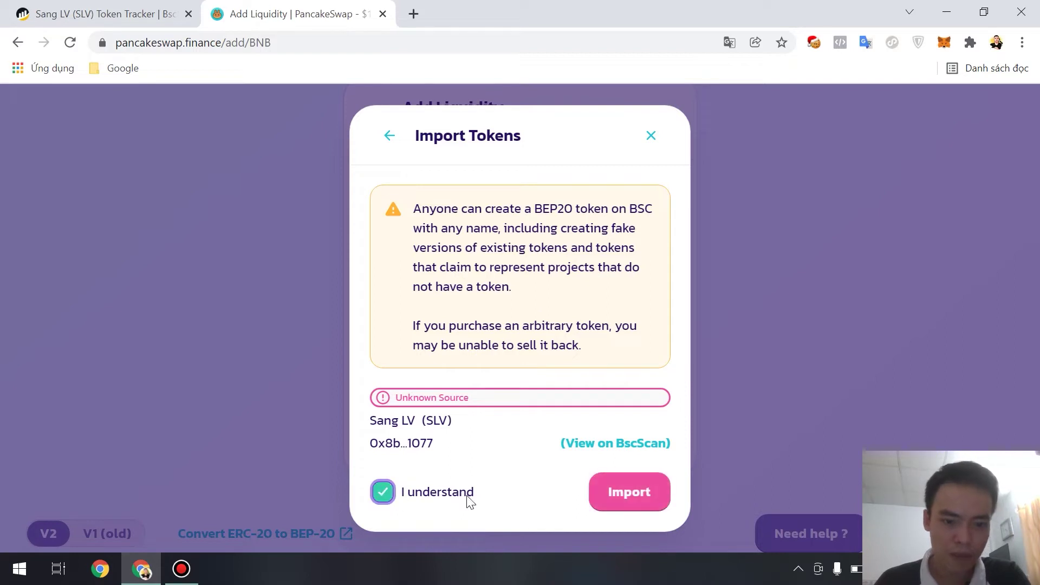
left_click(629, 493)
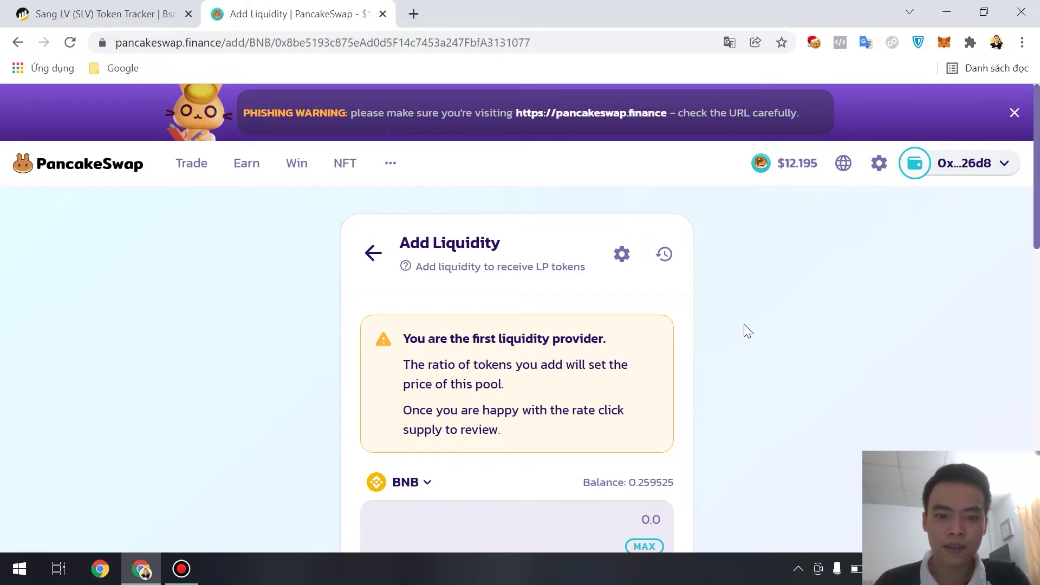
Step: Read the first liquidity provider notice about how the token ratio sets the pool's price
scroll(743, 323, "down", 3)
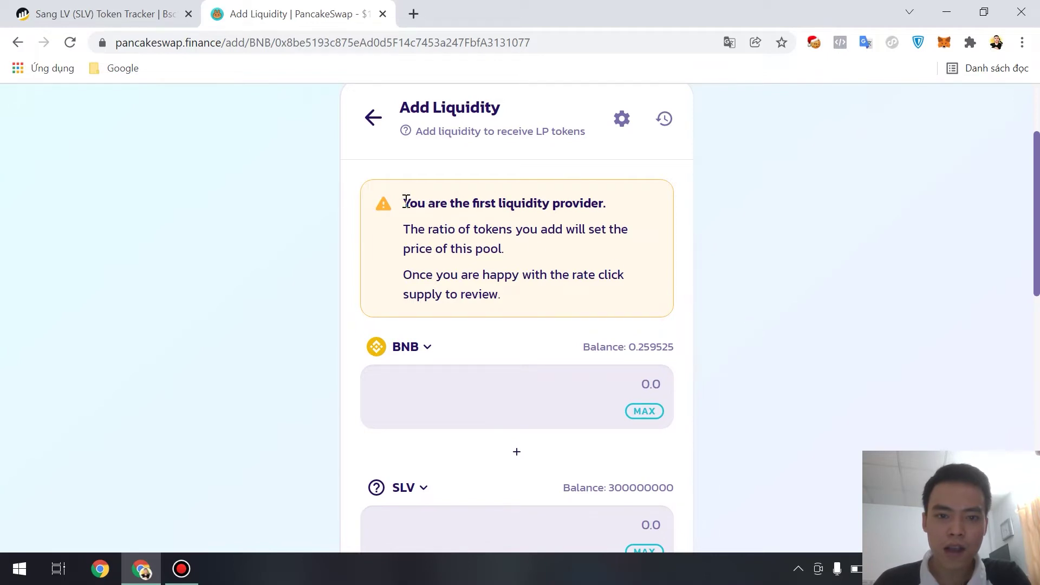
left_click_drag(404, 201, 610, 212)
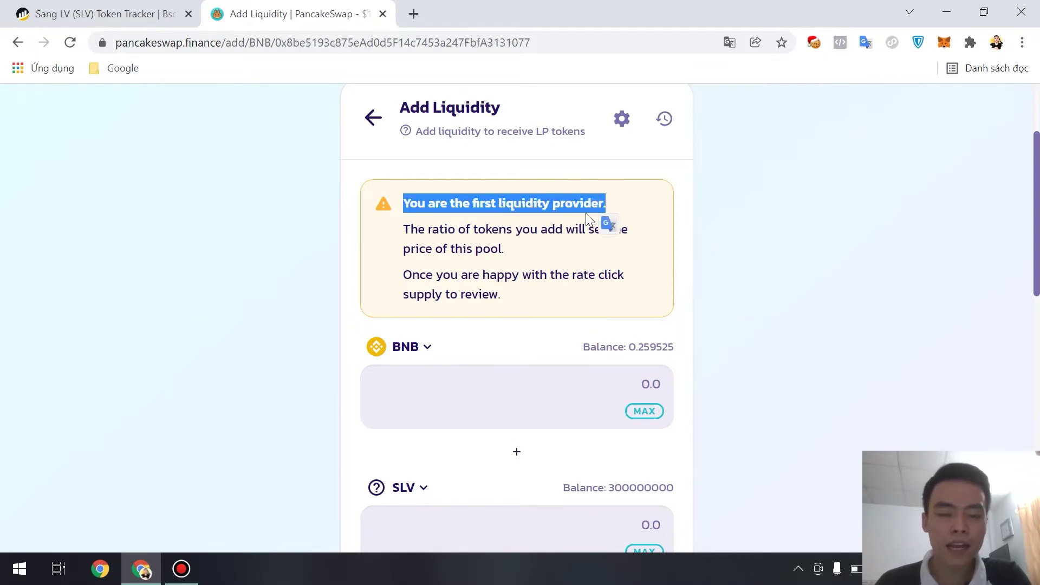
left_click_drag(410, 229, 613, 230)
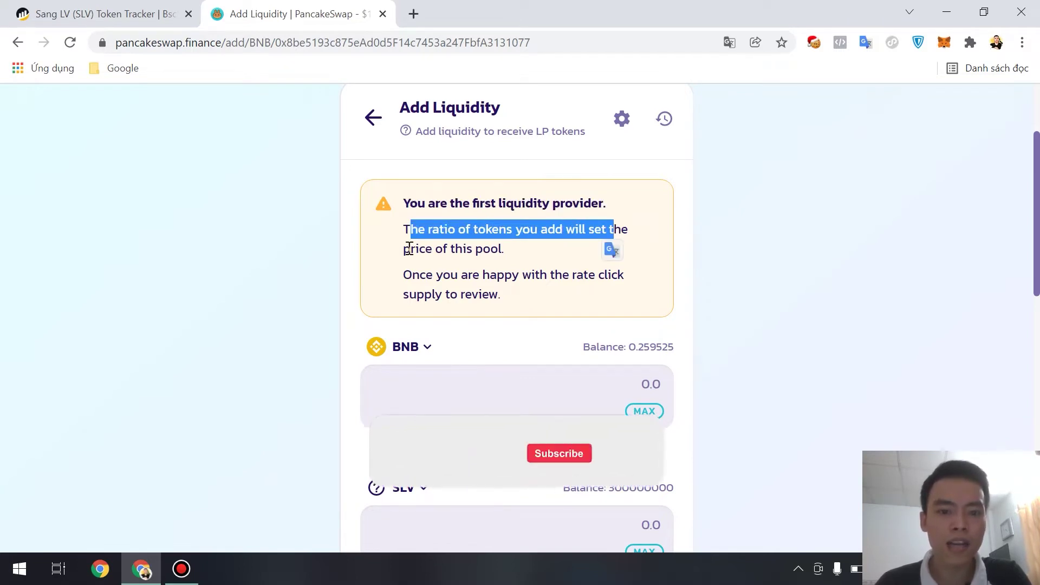
left_click_drag(404, 249, 504, 250)
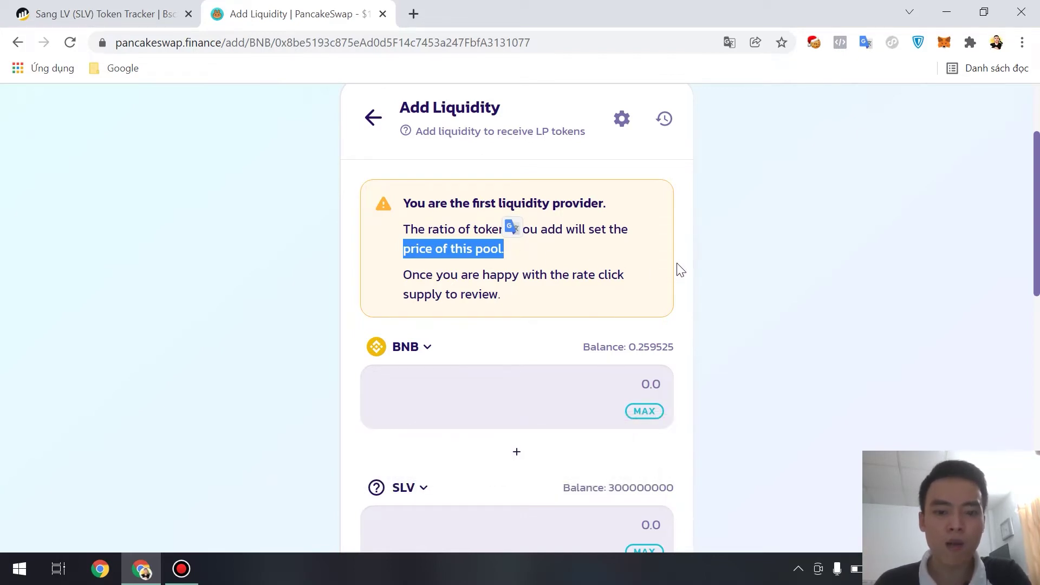
Step: Enter deposit amounts of 0.01 BNB and 100 SLV for the new liquidity pool
scroll(681, 269, "down", 3)
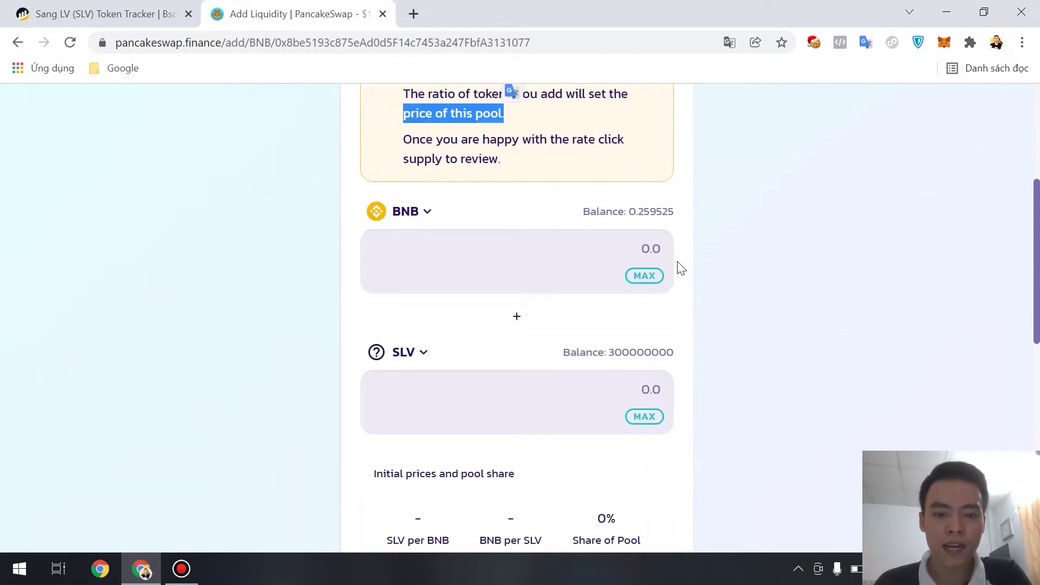
scroll(680, 269, "down", 3)
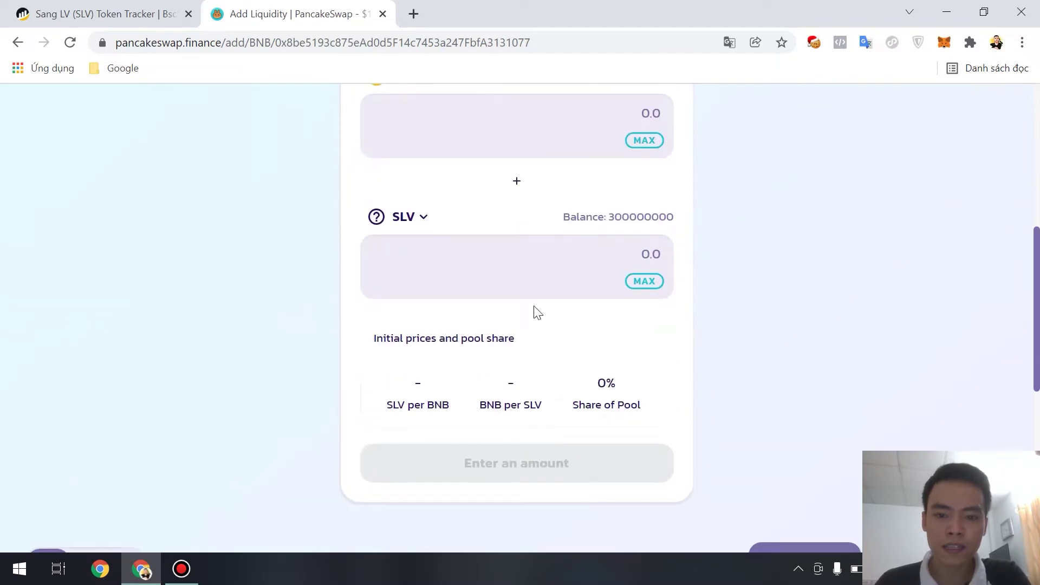
scroll(534, 309, "up", 3)
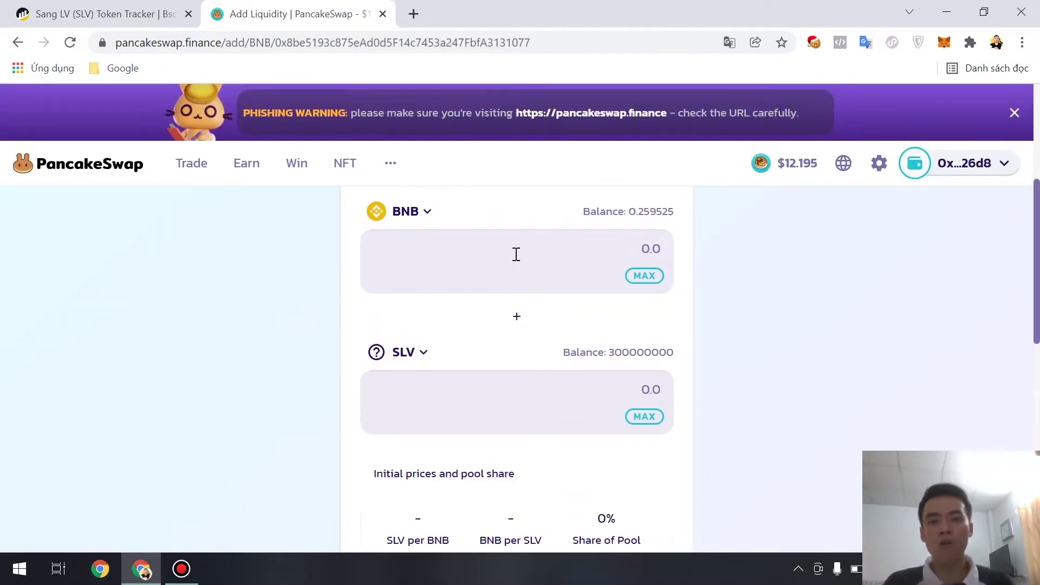
left_click(516, 254)
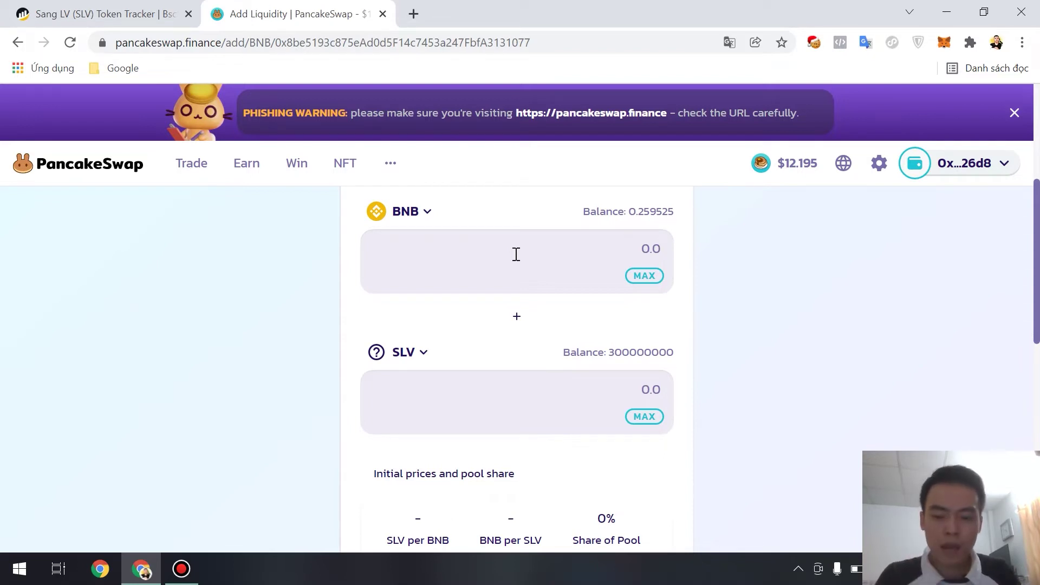
type("0")
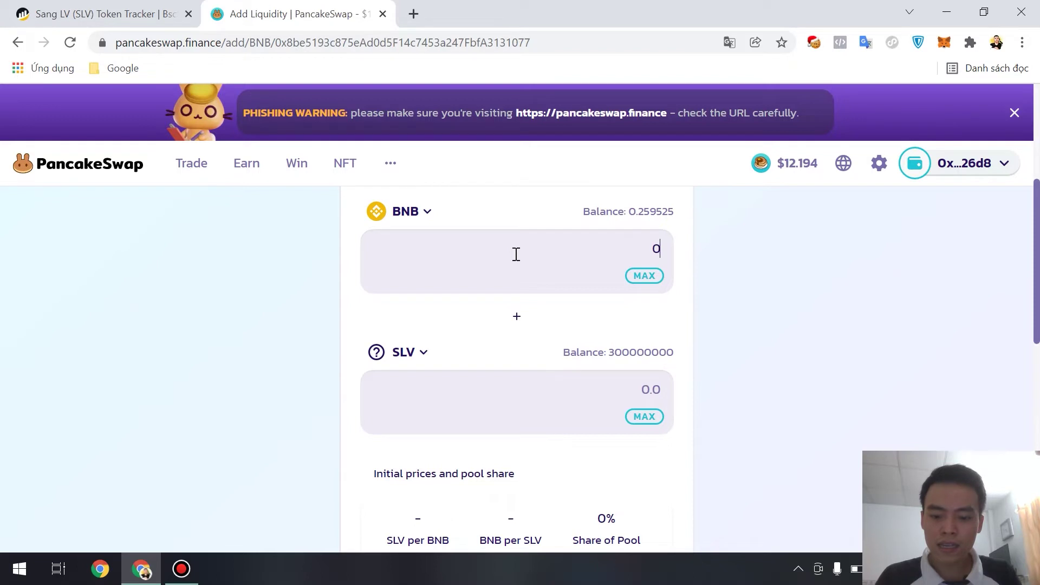
type(".1")
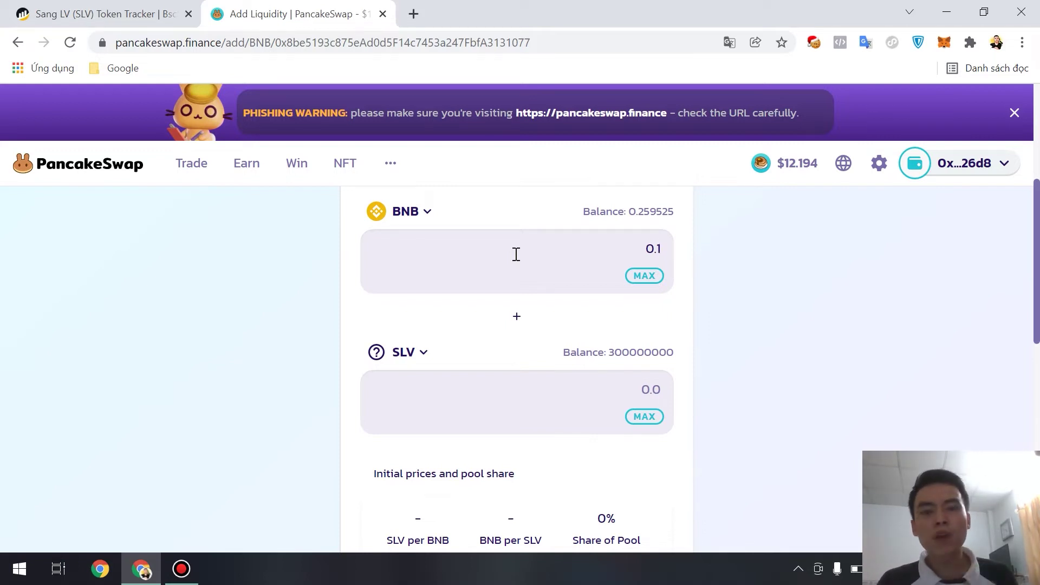
key("BackSpace")
type("01")
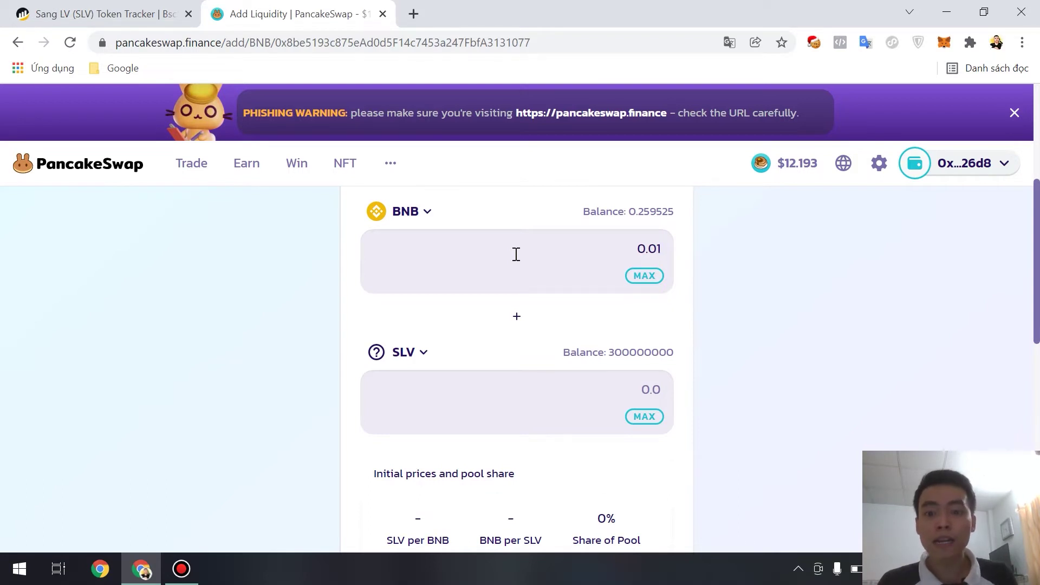
left_click(424, 384)
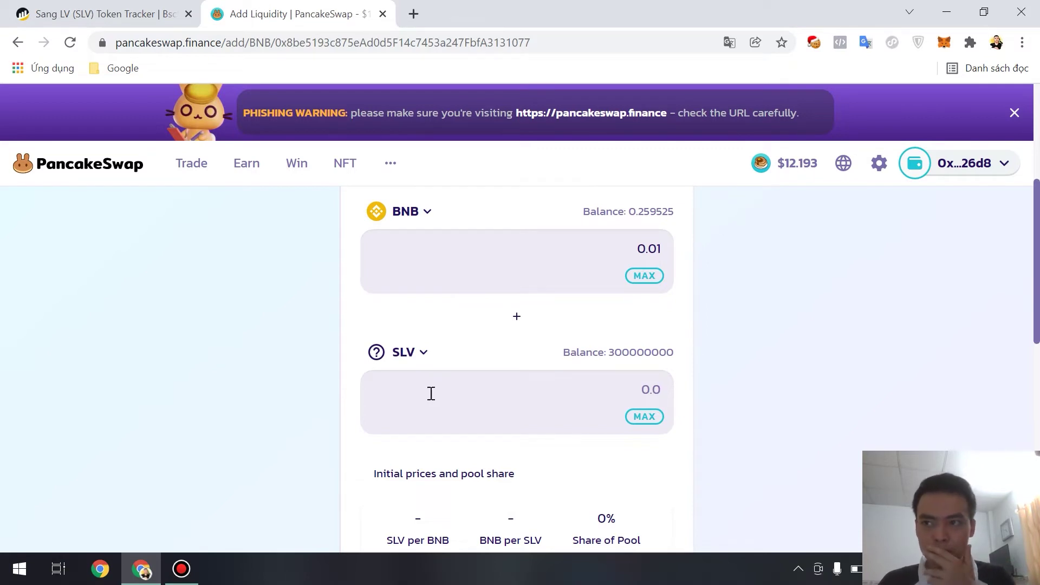
type("100")
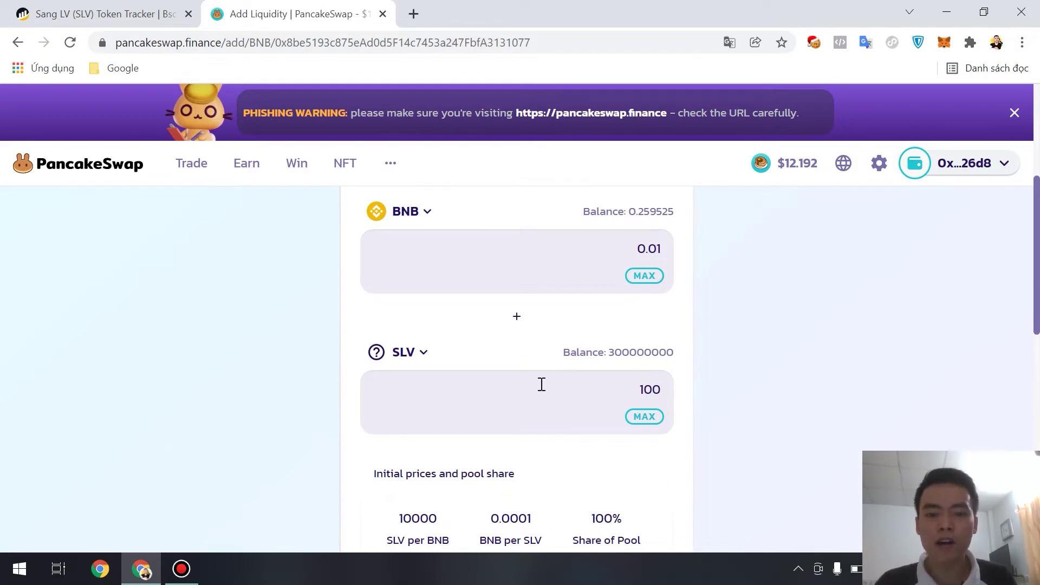
Step: Review the entered BNB and SLV amounts against the initial prices and pool share
scroll(572, 381, "down", 3)
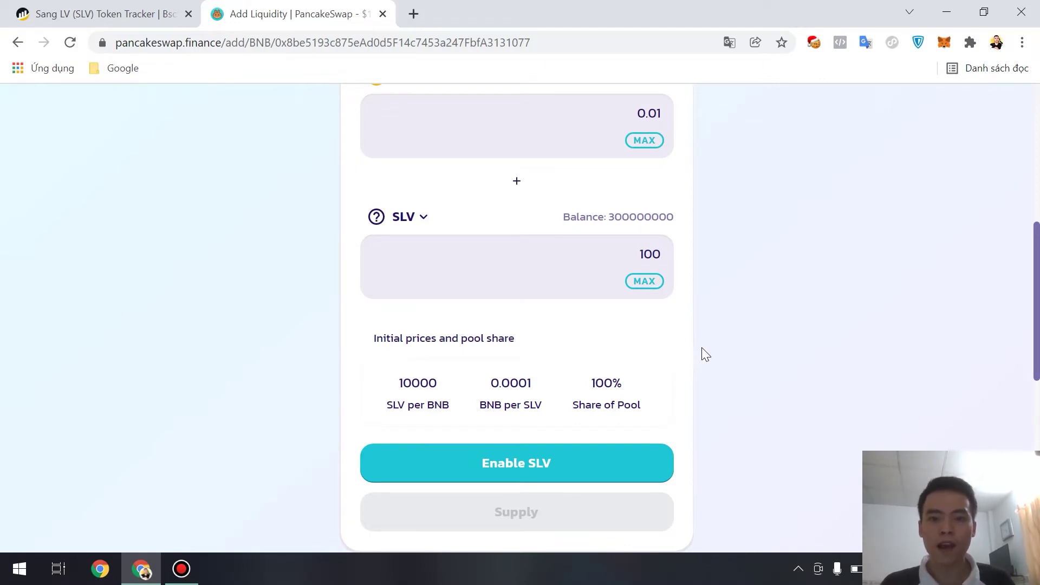
left_click(644, 254)
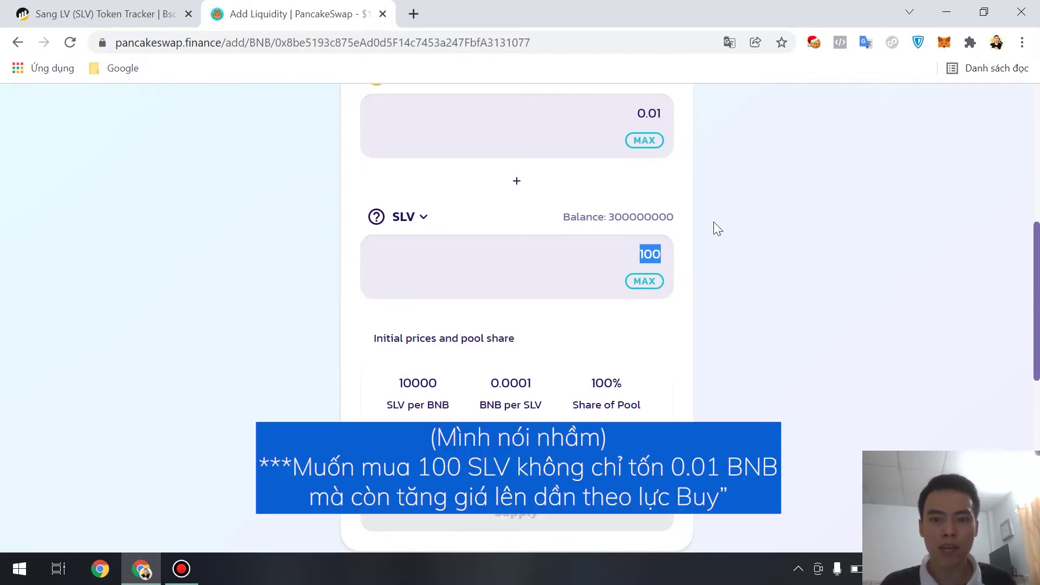
scroll(709, 225, "up", 3)
left_click_drag(621, 251, 668, 243)
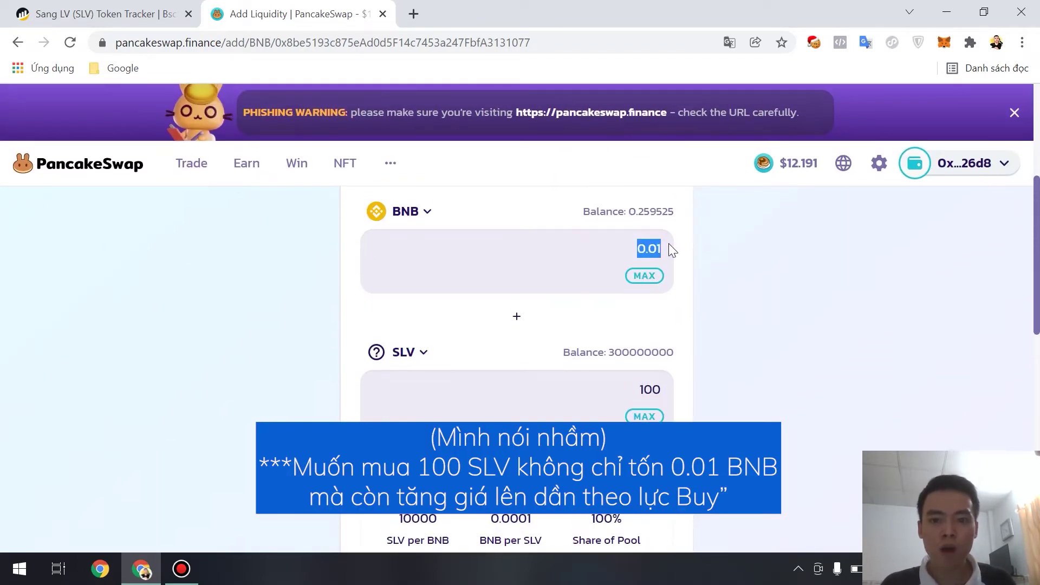
scroll(748, 354, "down", 2)
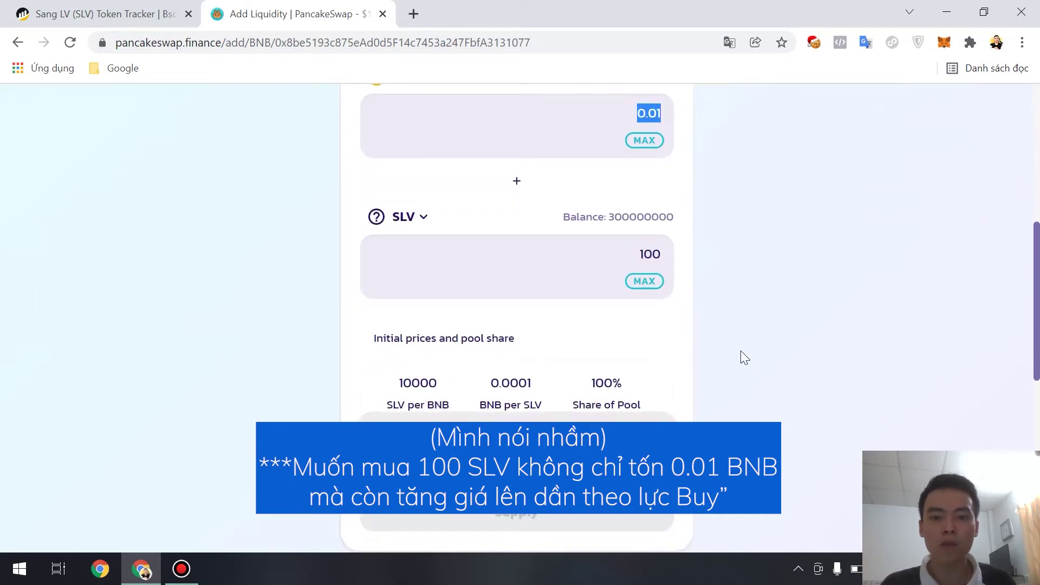
scroll(670, 345, "down", 2)
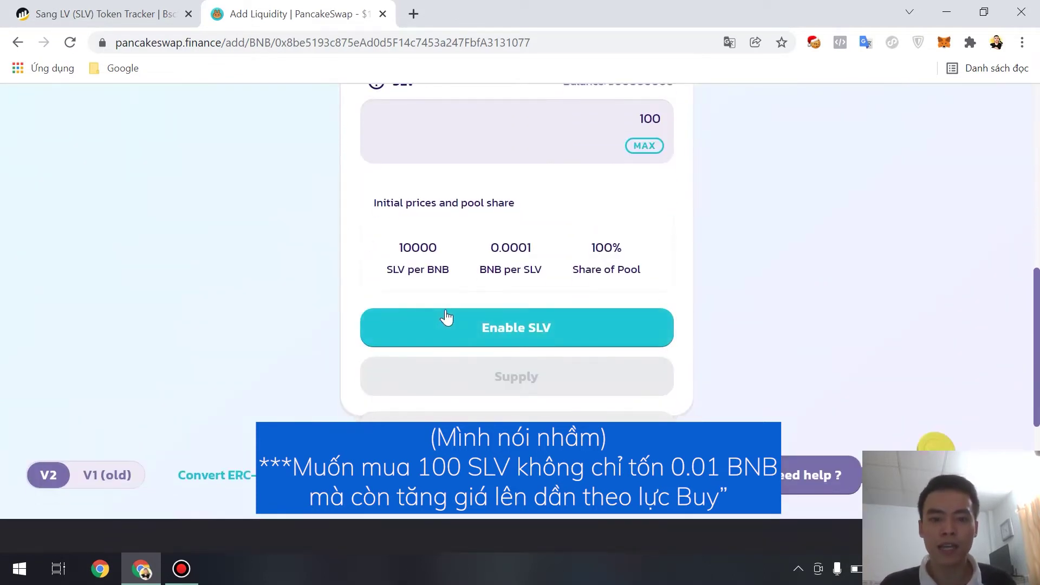
scroll(666, 263, "up", 2)
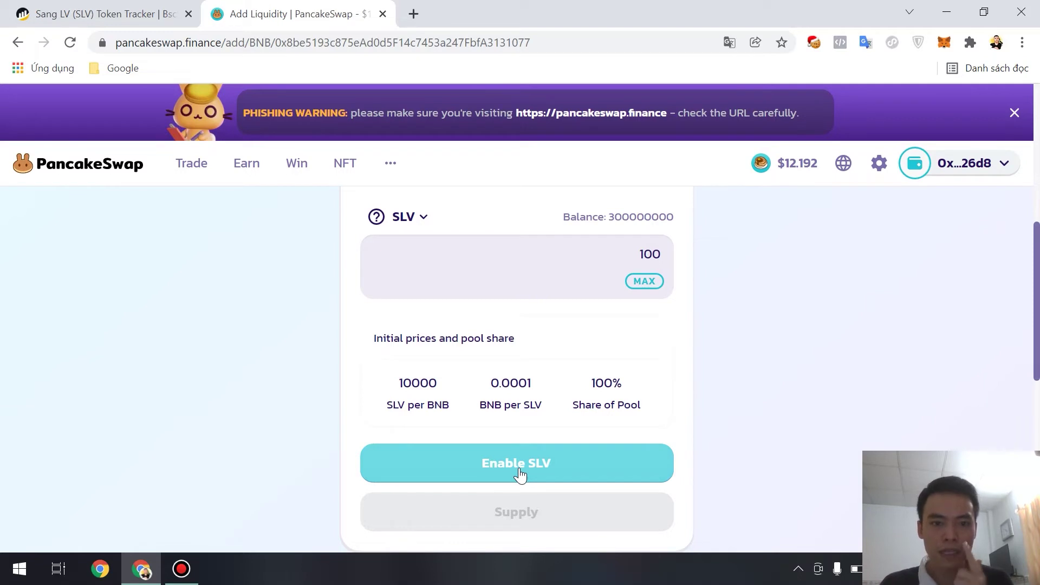
Step: Enable SLV for the pool and approve PancakeSwap's token access request in MetaMask
left_click(519, 474)
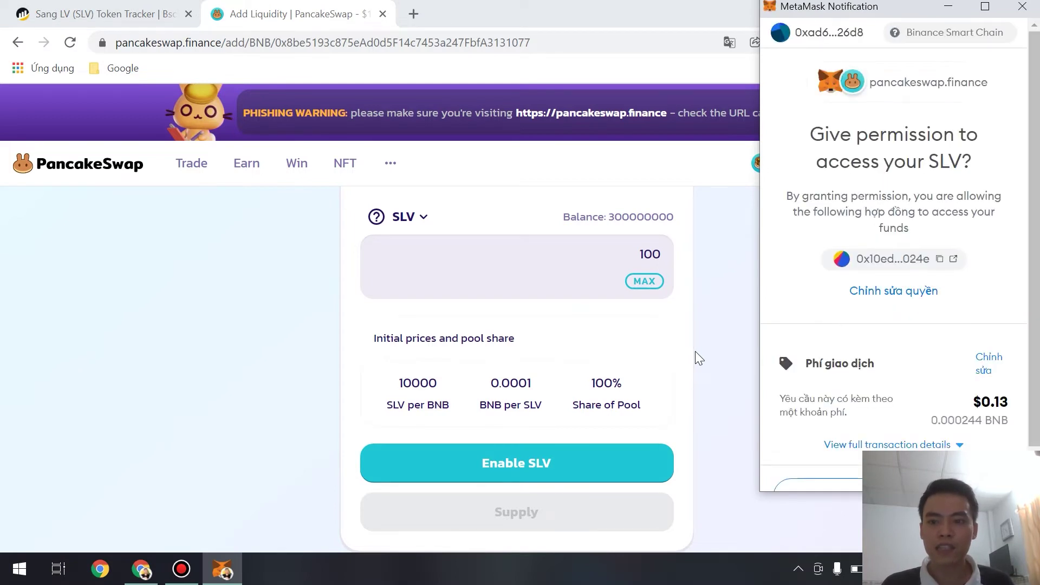
scroll(949, 325, "down", 1)
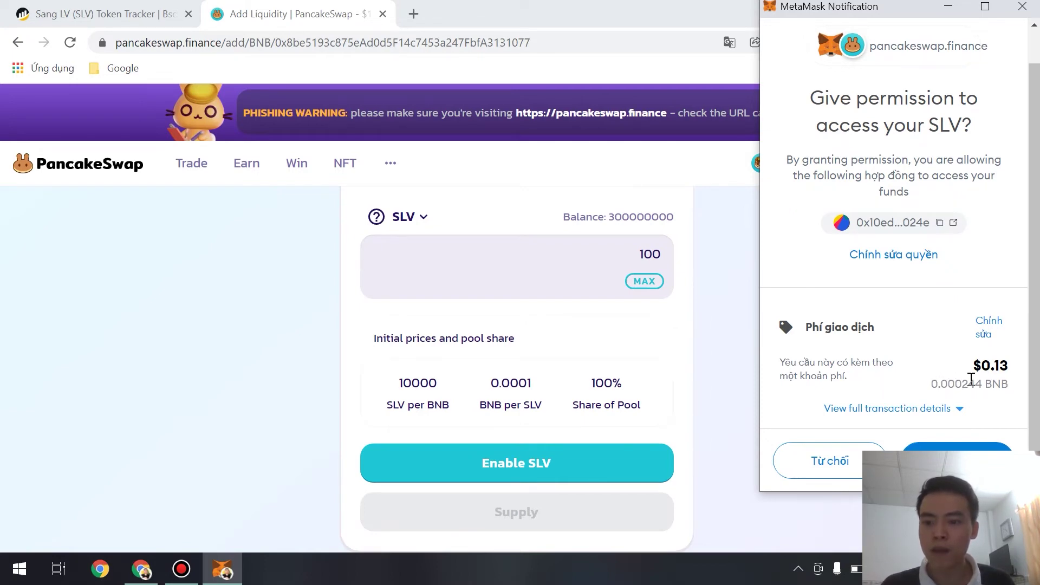
left_click(957, 462)
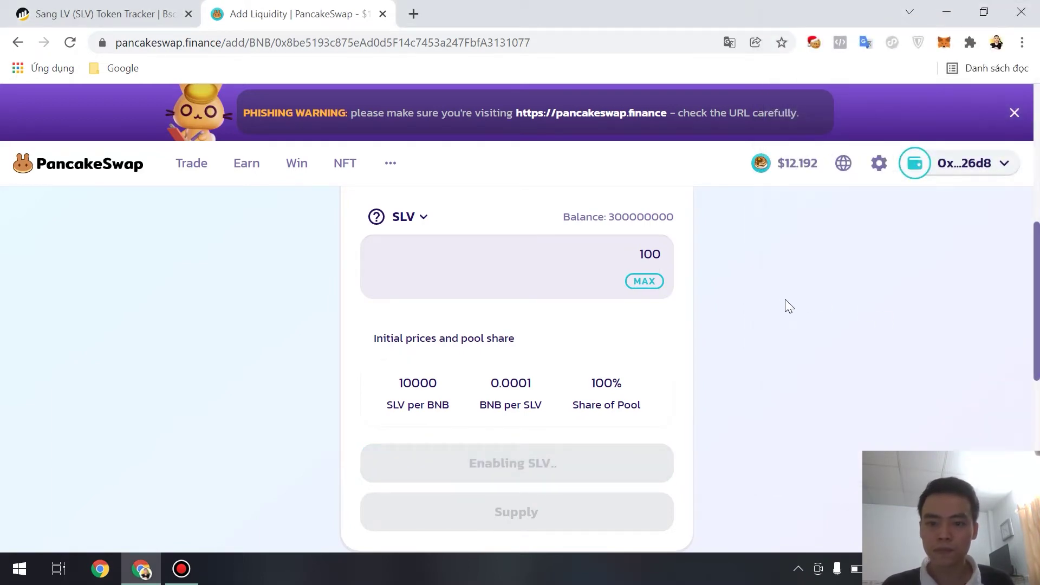
scroll(780, 300, "down", 3)
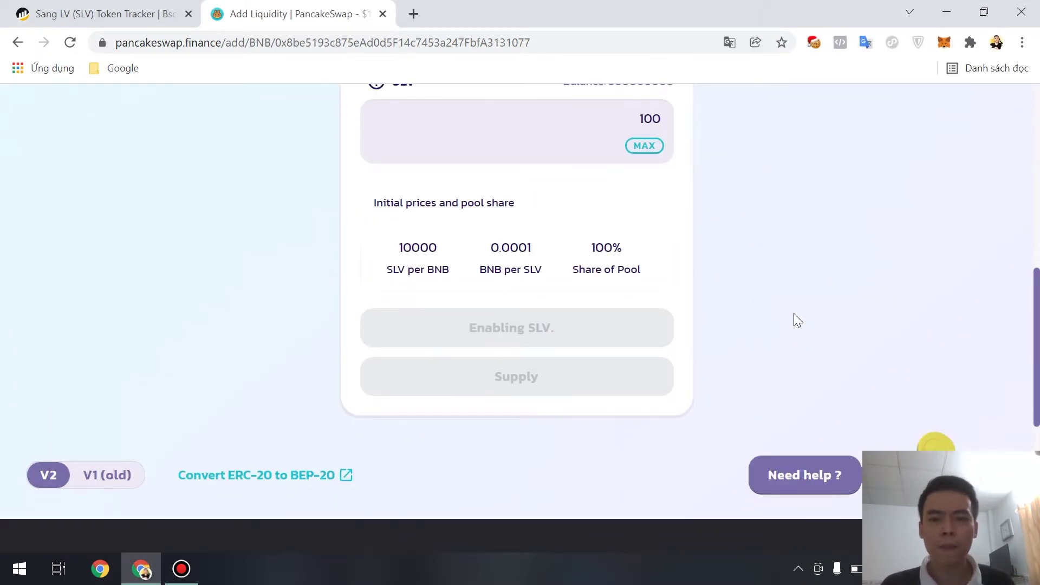
scroll(794, 313, "up", 3)
scroll(791, 331, "down", 3)
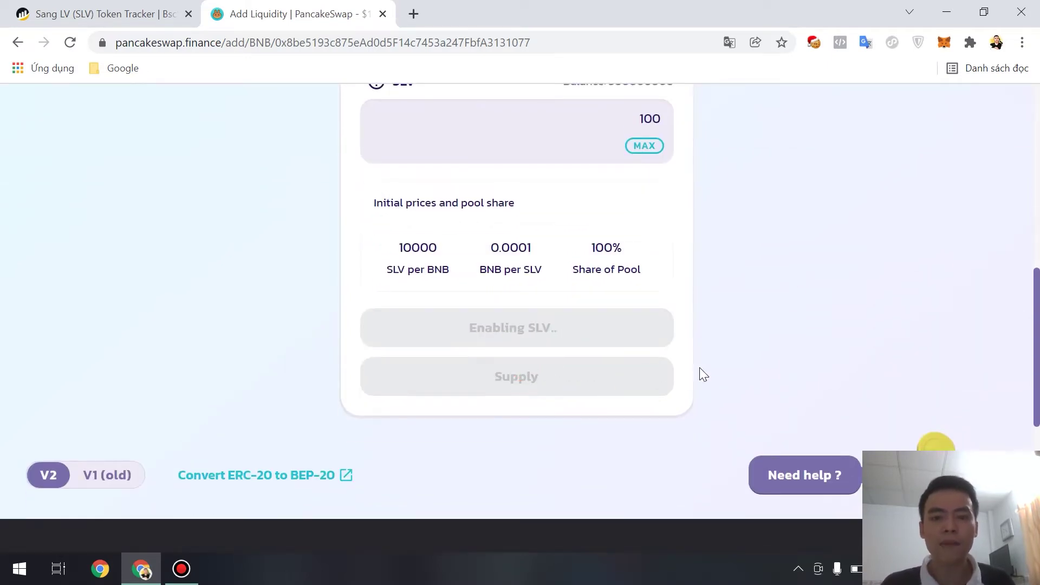
scroll(823, 287, "up", 3)
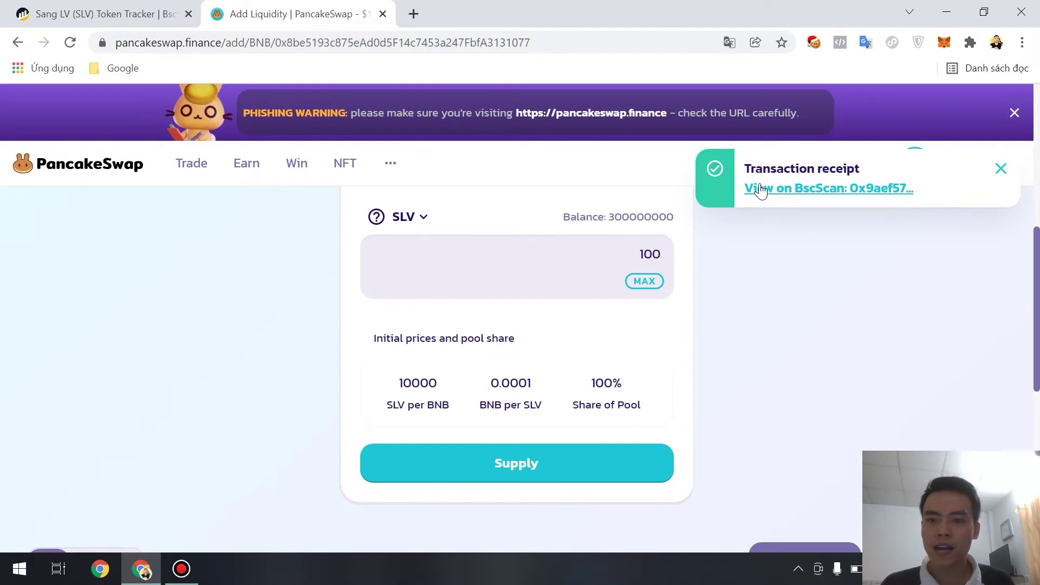
Step: Open the SLV approval transaction on BscScan from its receipt and check its details, status and transaction fee
left_click(779, 189)
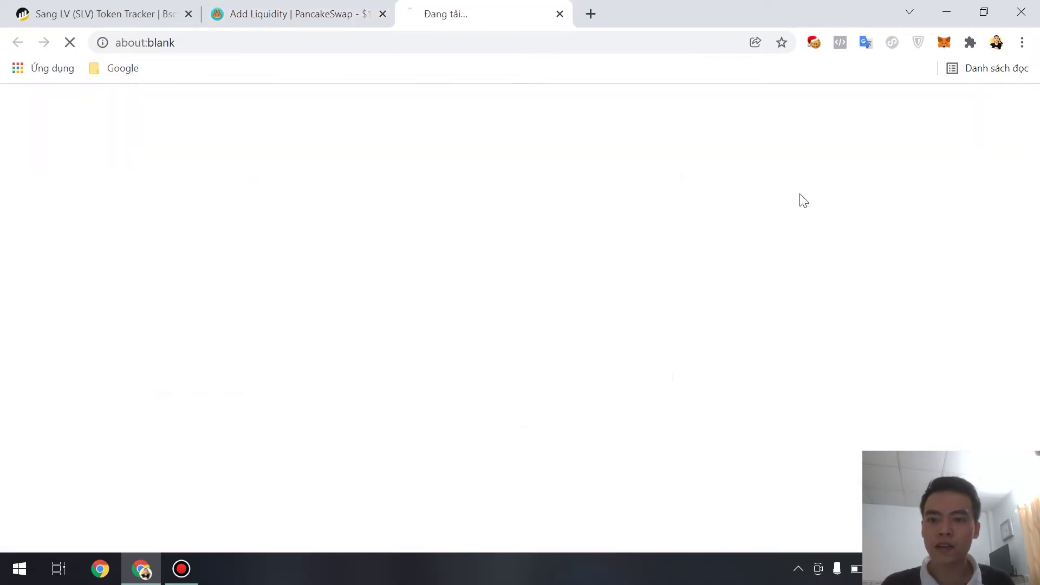
scroll(287, 272, "down", 4)
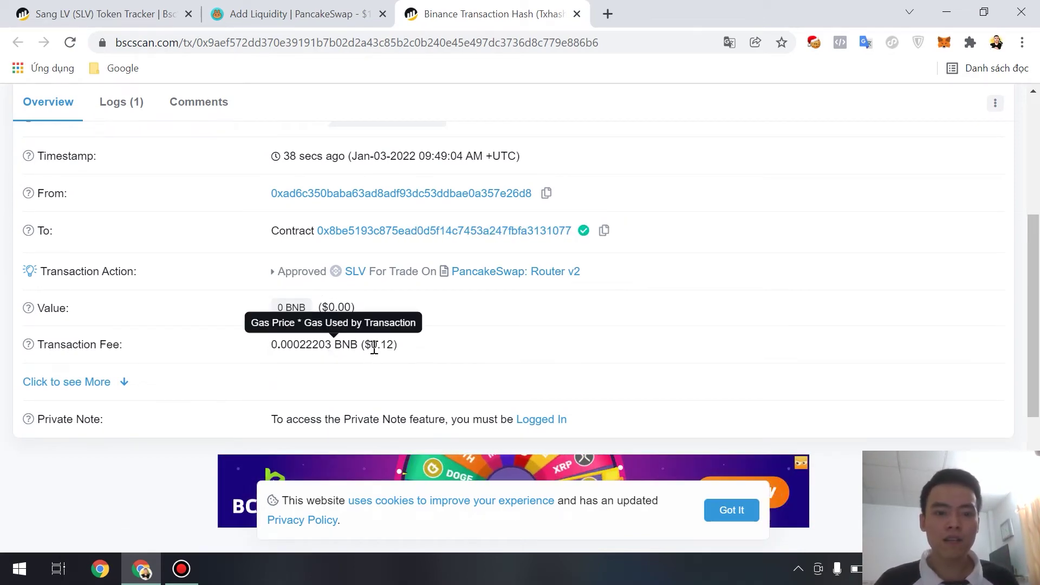
scroll(379, 357, "up", 3)
scroll(376, 464, "down", 3)
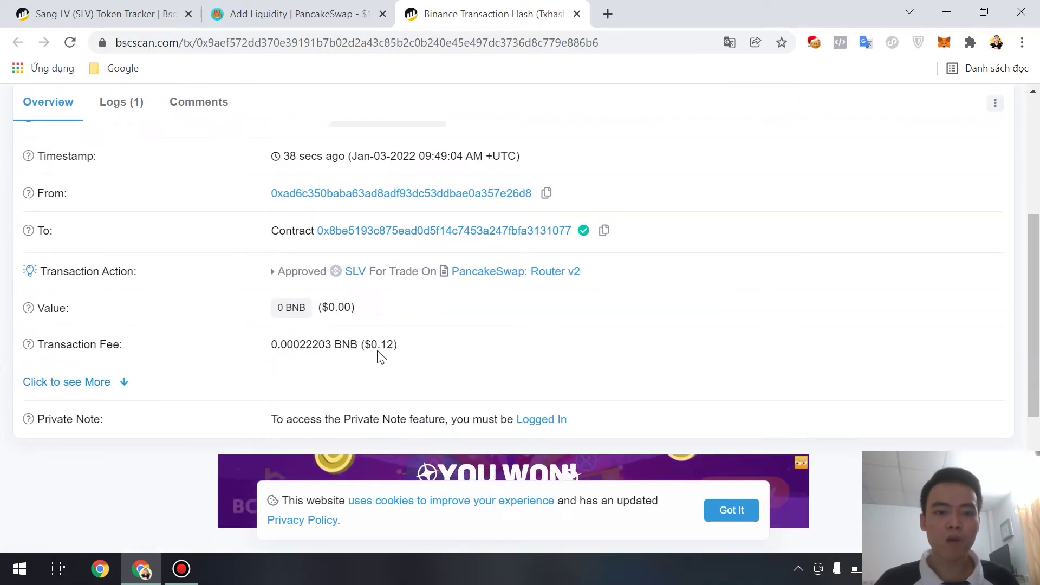
scroll(430, 356, "up", 5)
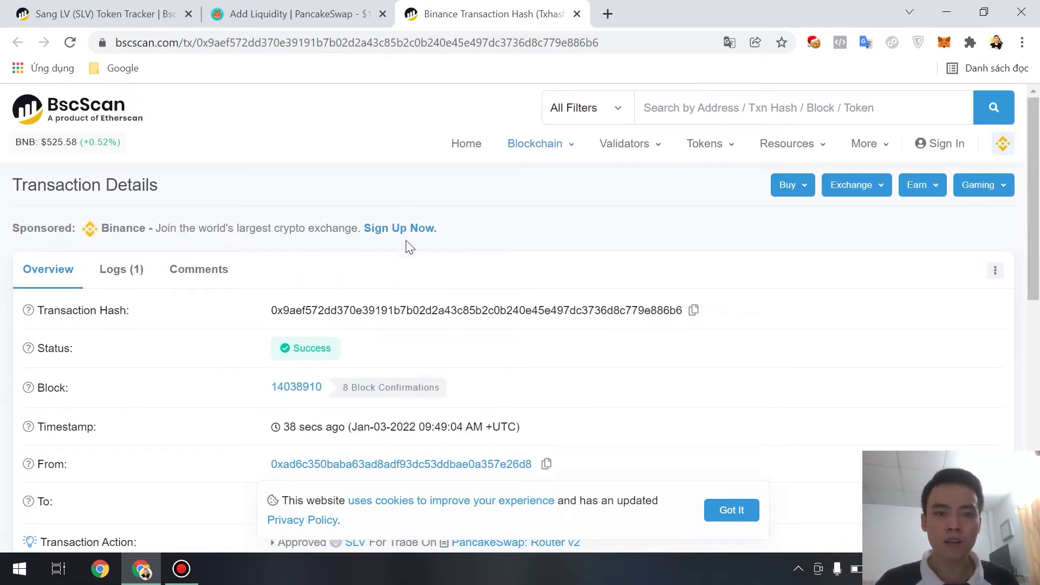
Step: Back on PancakeSwap, supply the entered amounts and request creation of the BNB/SLV pool
key("ctrl+shift+Tab")
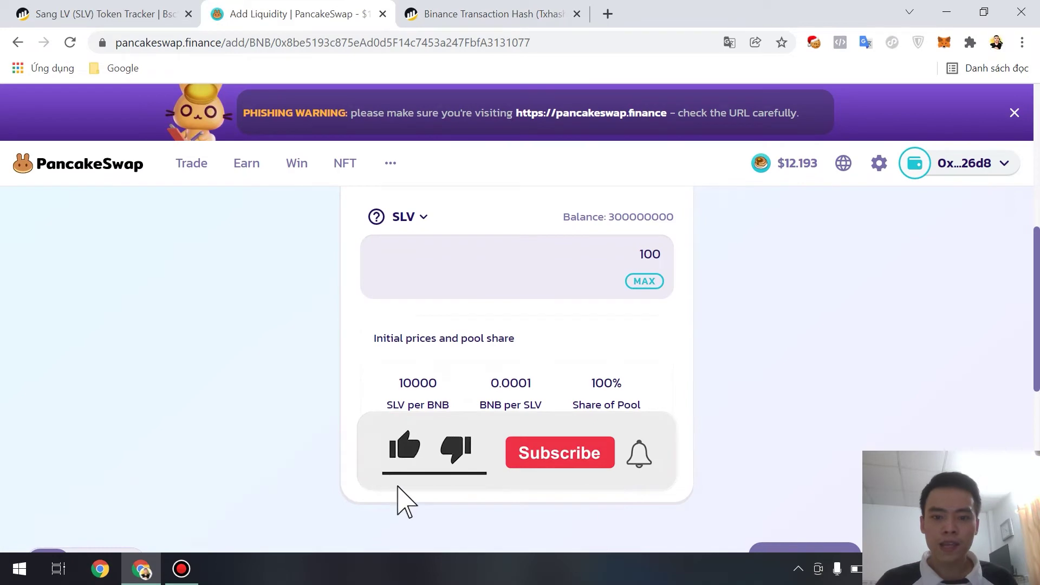
scroll(617, 366, "up", 5)
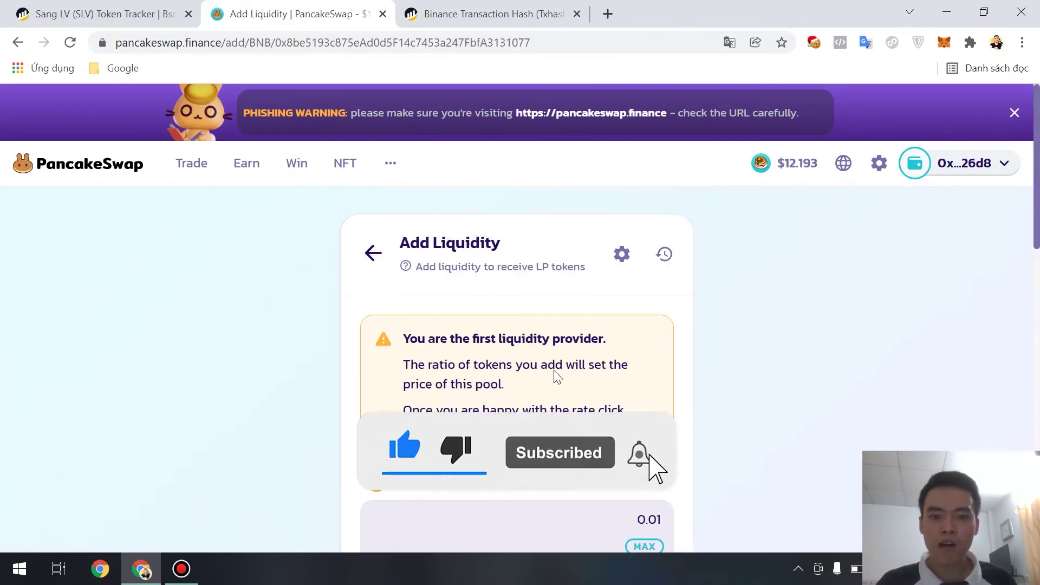
scroll(552, 378, "down", 5)
scroll(560, 378, "down", 1)
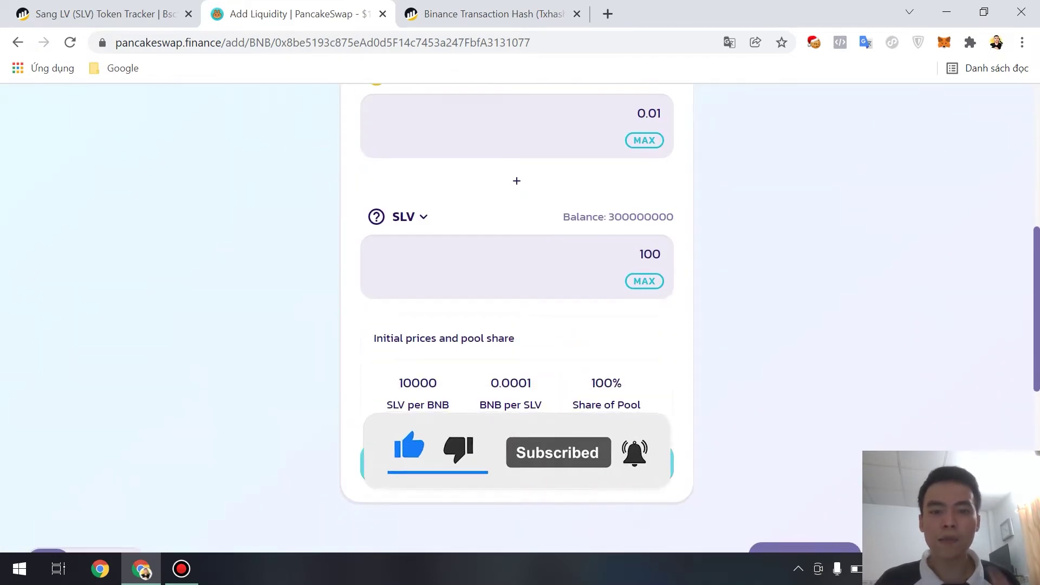
left_click(499, 471)
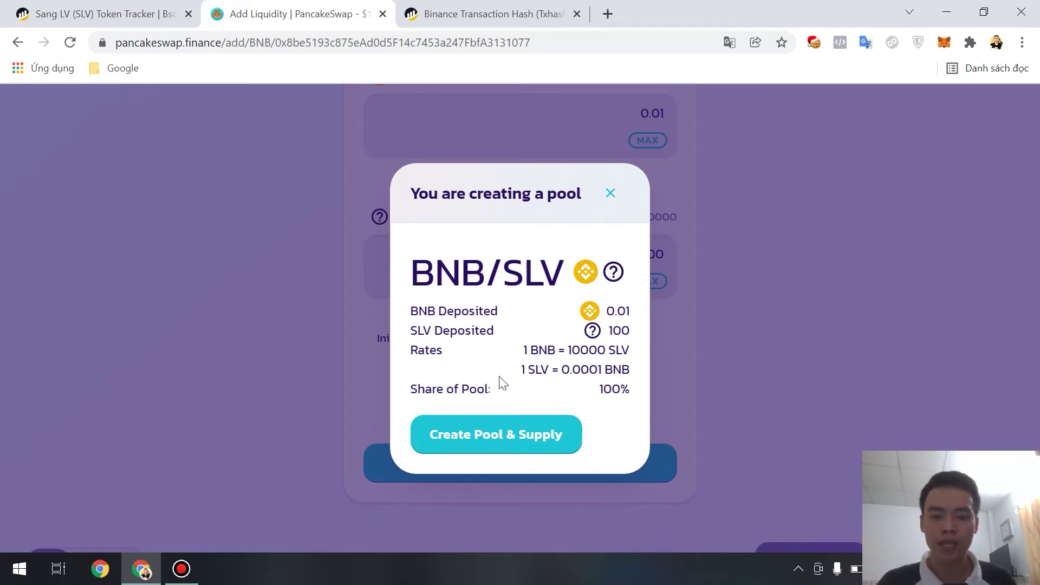
left_click(495, 447)
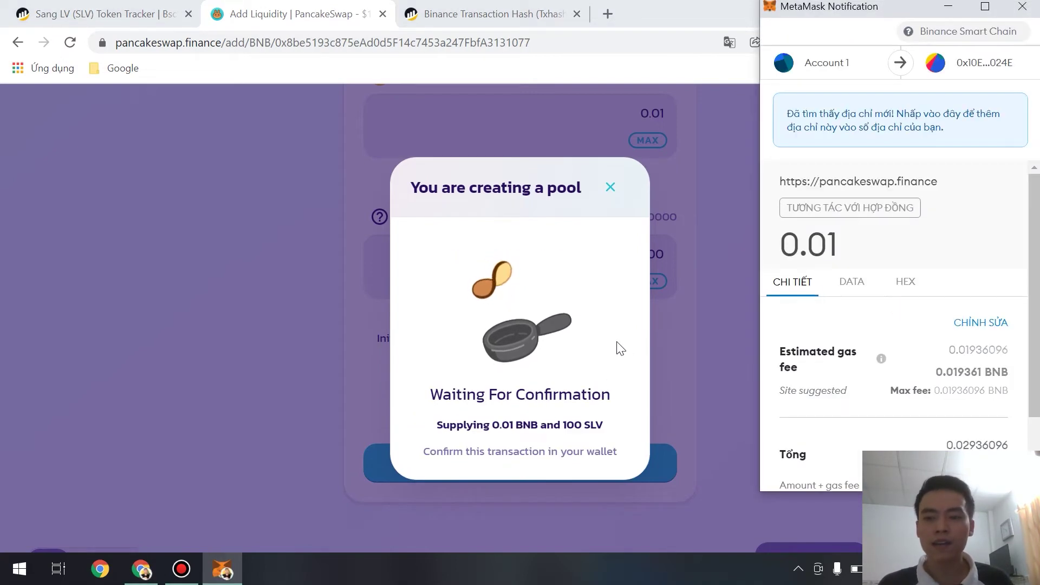
Step: Check the gas fee and total for the add liquidity transaction in MetaMask and confirm it
scroll(930, 297, "down", 2)
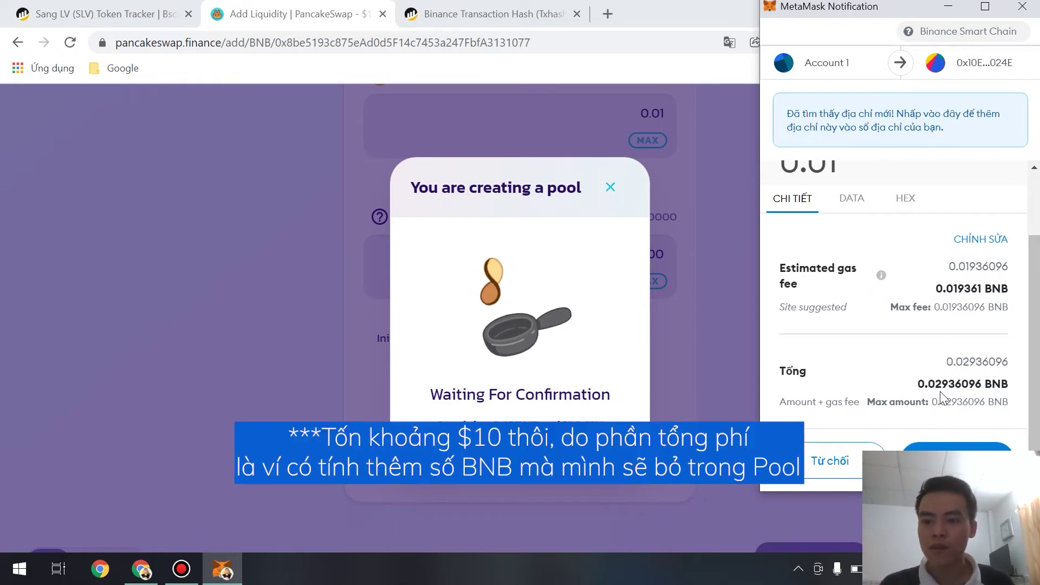
scroll(924, 330, "up", 2)
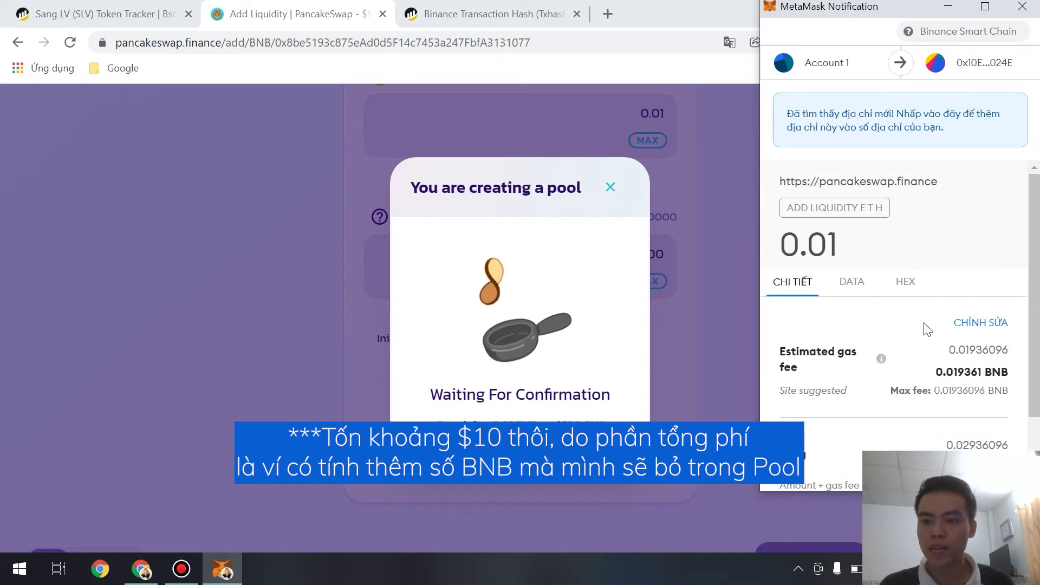
scroll(924, 330, "down", 2)
left_click(956, 458)
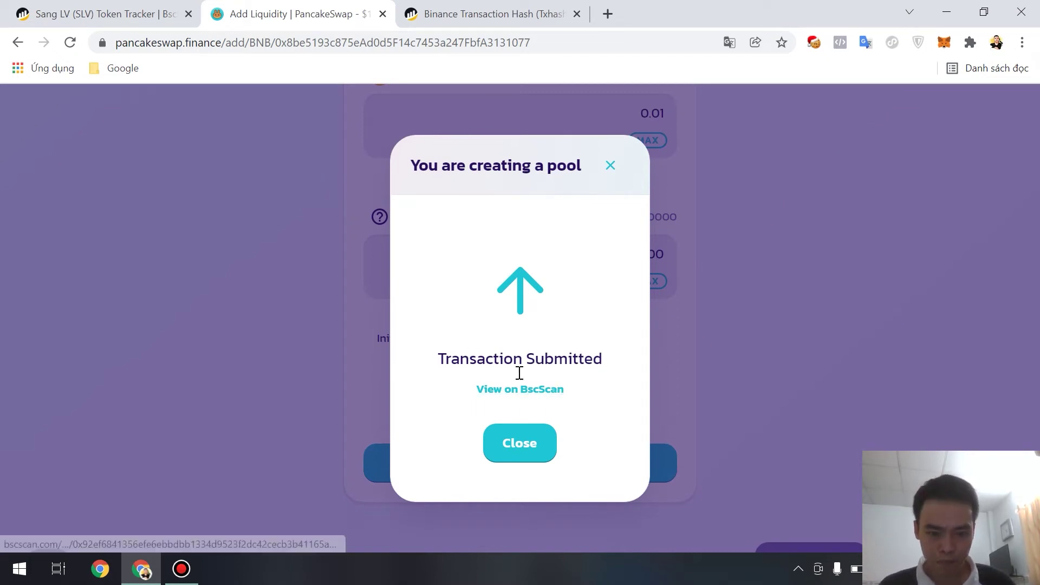
Step: Open the submitted pool creation transaction on BscScan and check its status and details
left_click(532, 394)
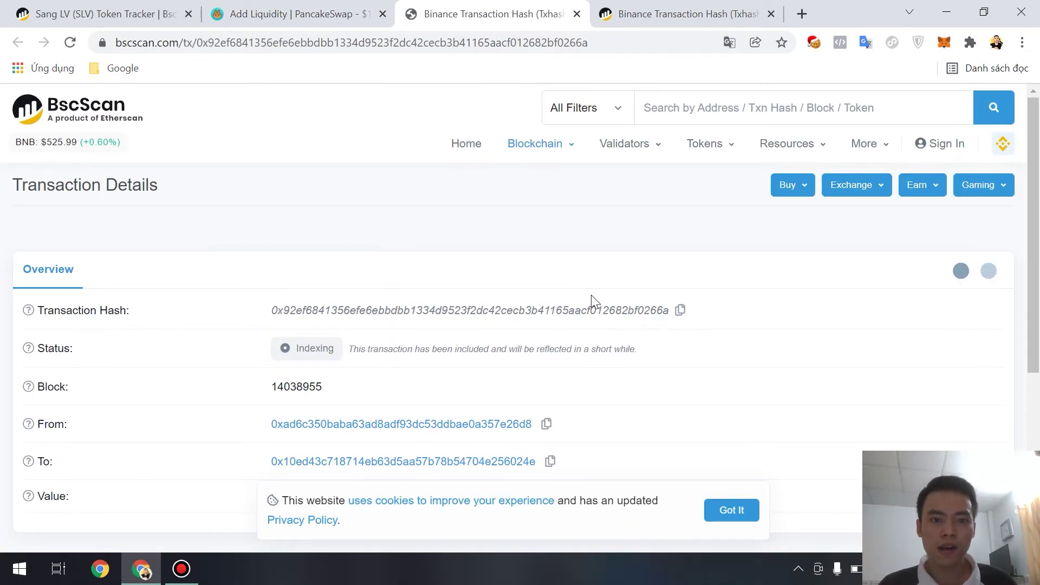
scroll(643, 314, "down", 3)
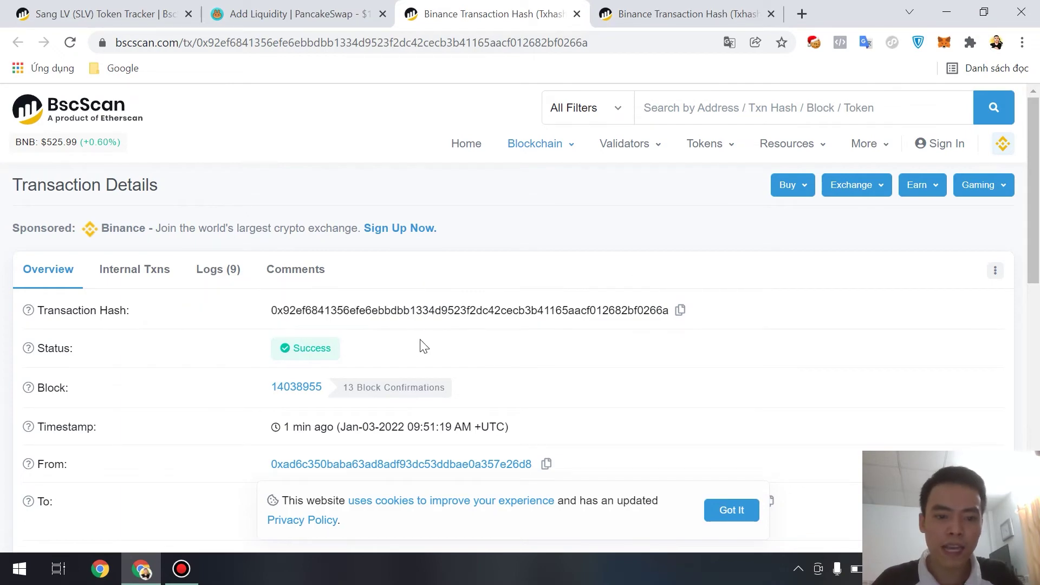
Step: Review the tokens transferred, the value and the transaction fee of the pool creation transaction on BscScan
scroll(581, 325, "down", 5)
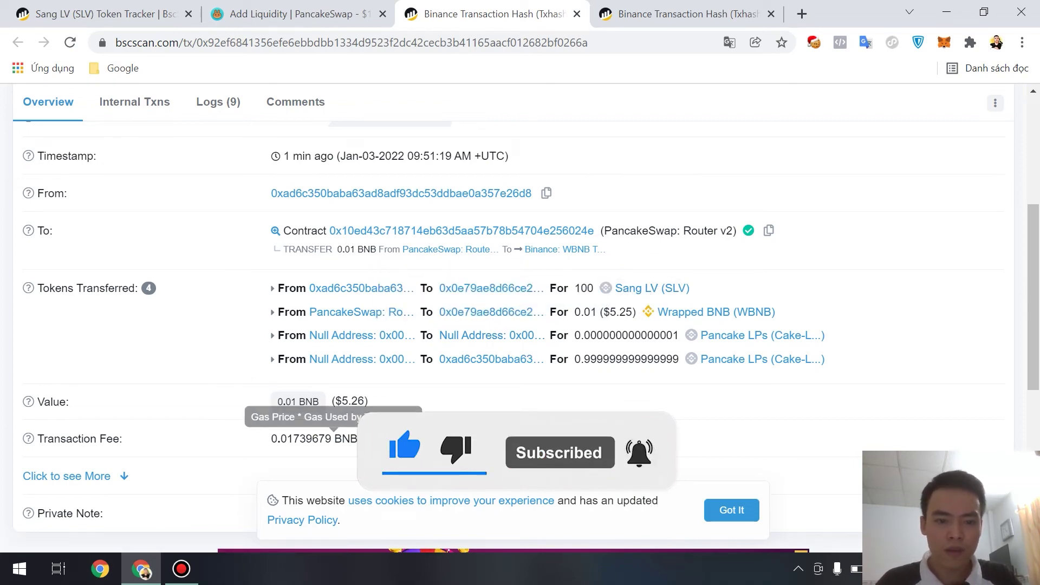
scroll(451, 432, "down", 2)
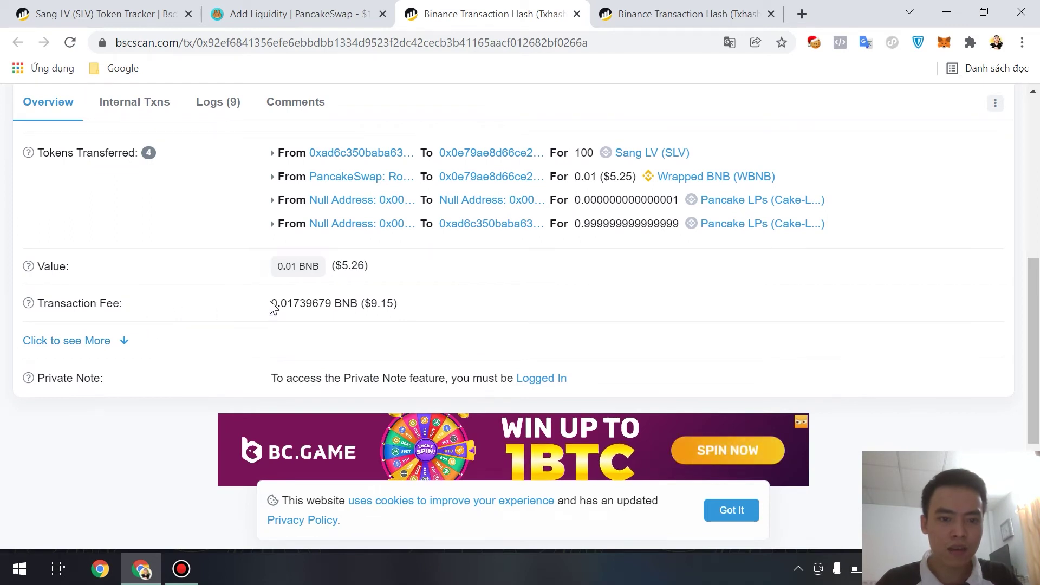
left_click_drag(273, 306, 404, 301)
left_click(442, 307)
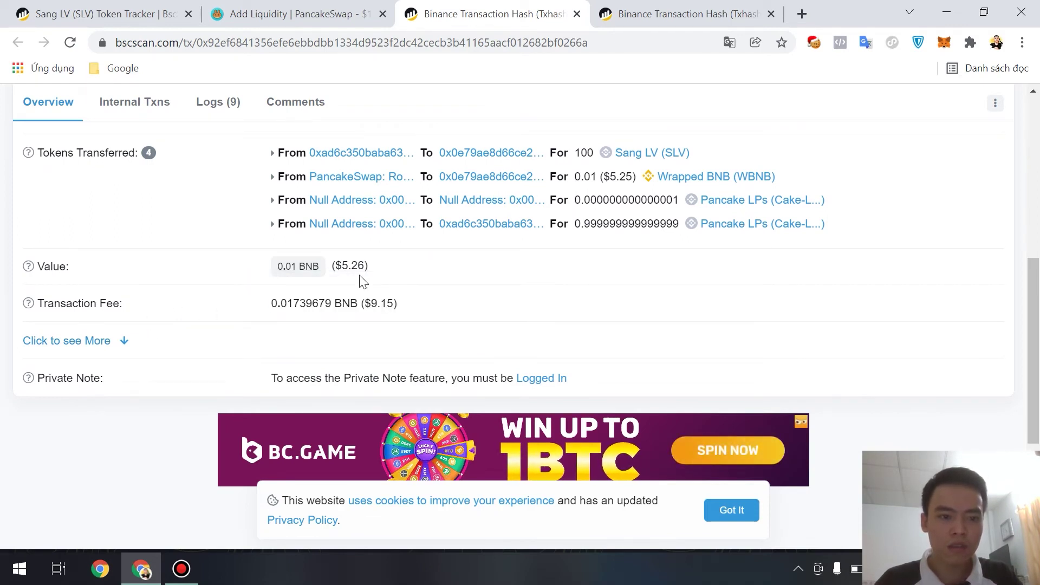
left_click_drag(272, 305, 444, 313)
left_click(444, 313)
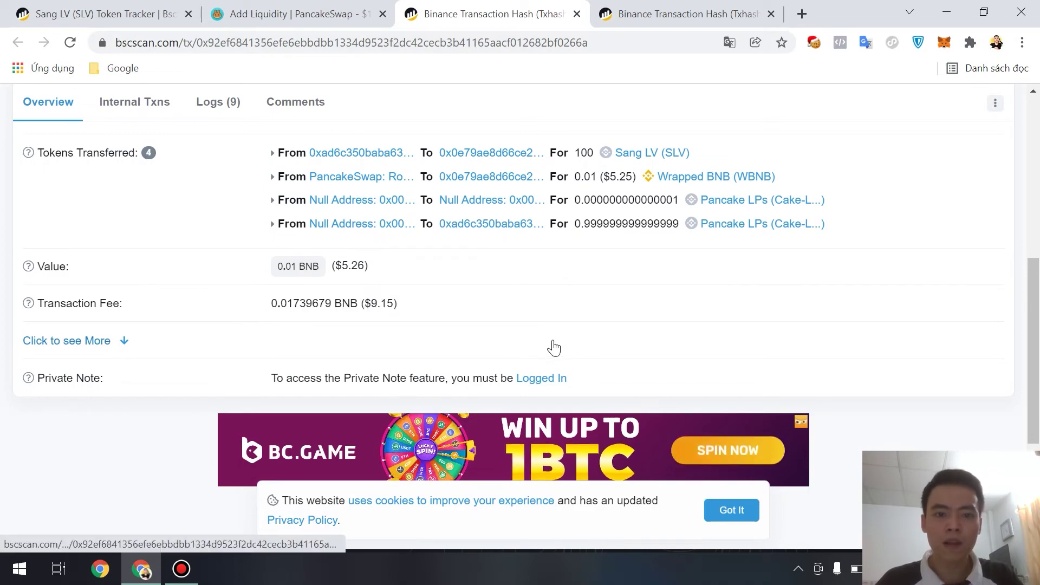
scroll(548, 343, "up", 5)
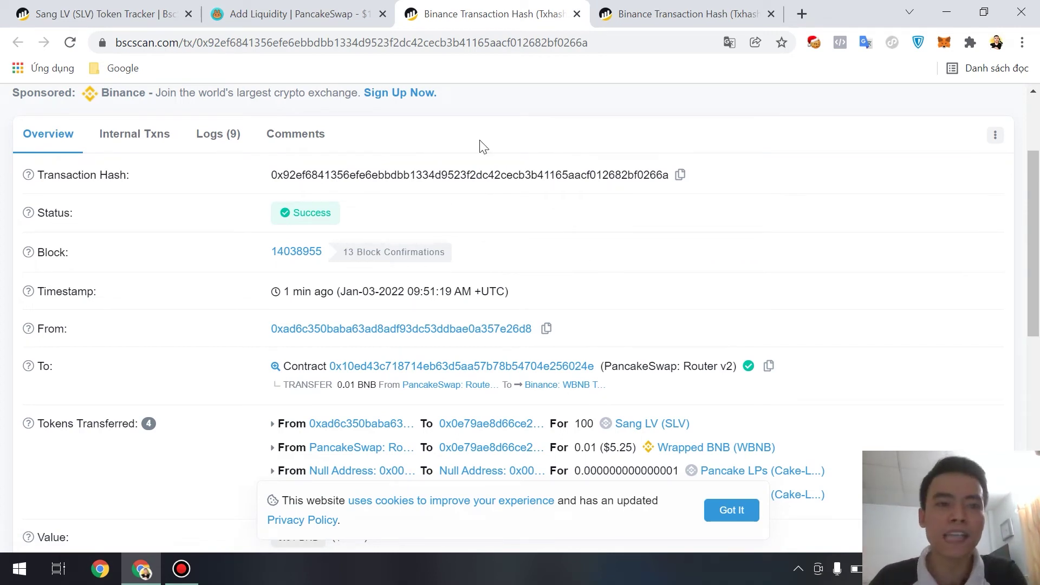
Step: Return to PancakeSwap and dismiss the pool creation confirmation and the transaction receipt notification
left_click(320, 7)
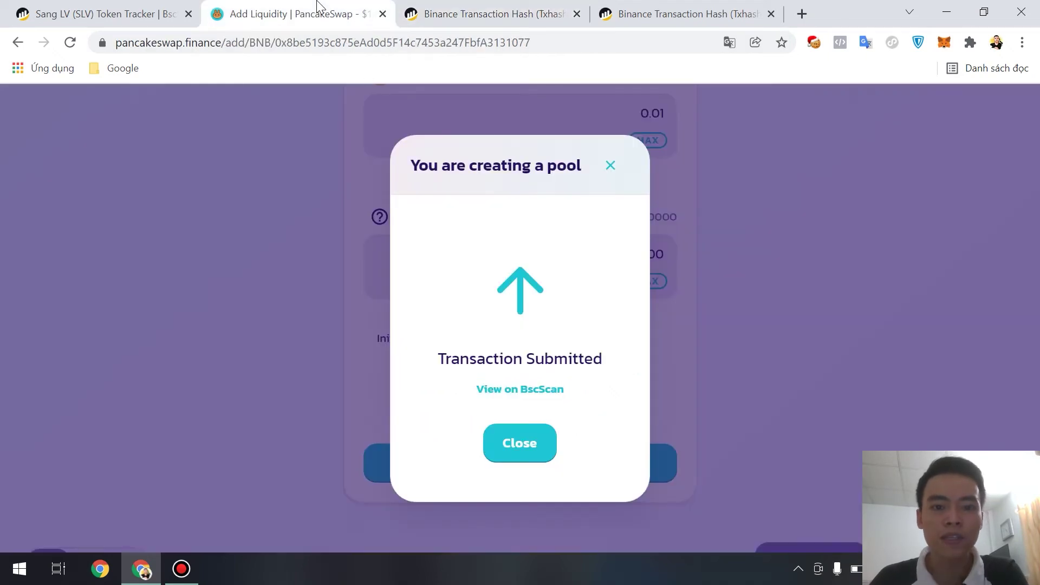
left_click(515, 470)
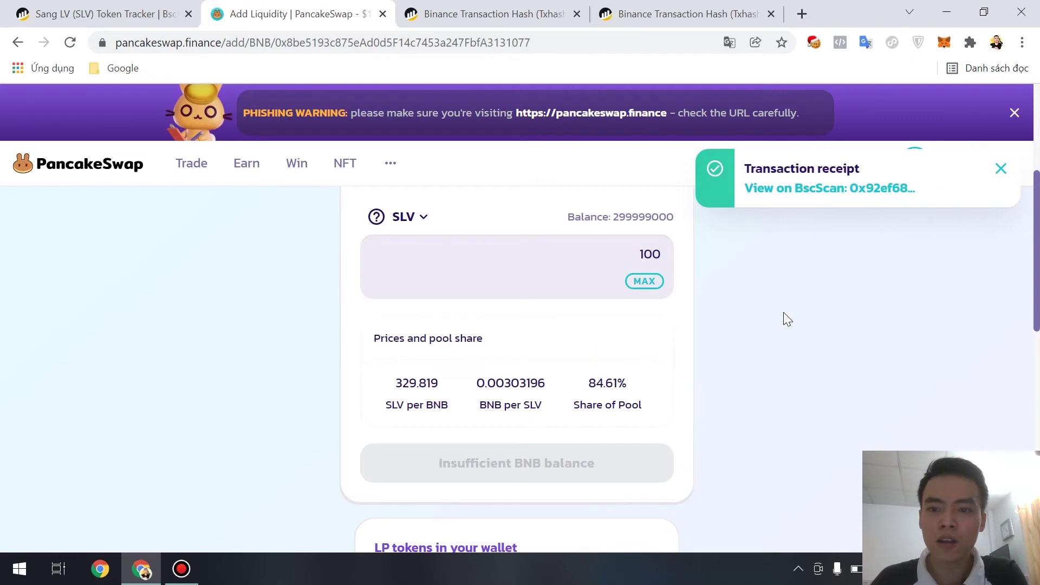
scroll(784, 313, "up", 2)
scroll(786, 312, "up", 2)
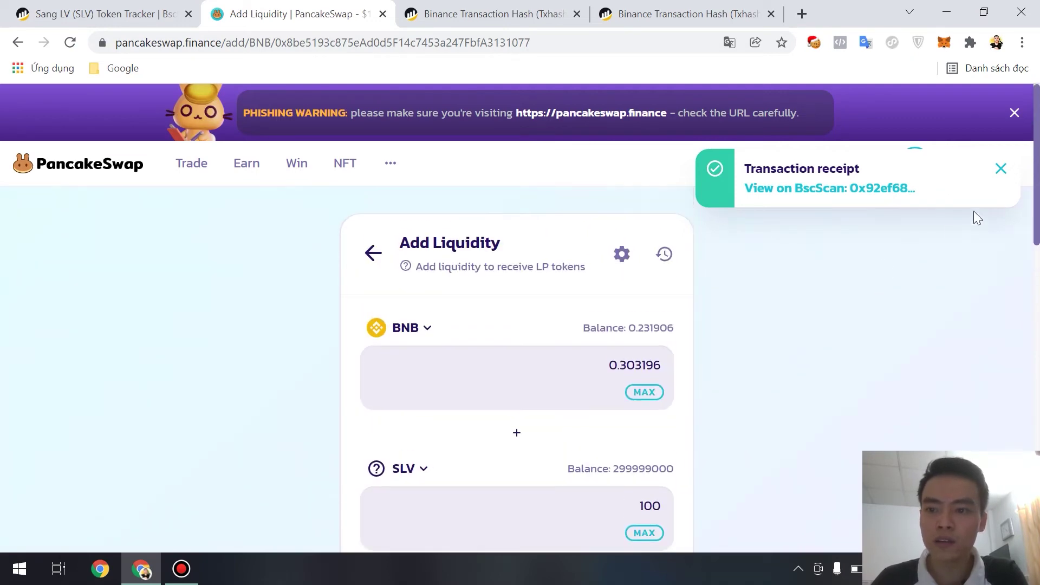
left_click(1000, 168)
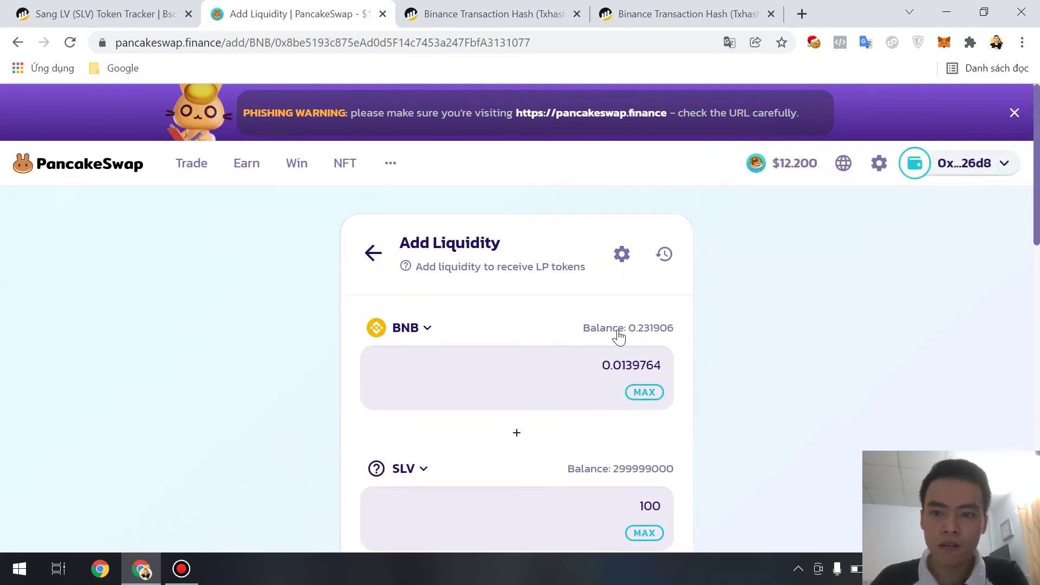
Step: Go back to the liquidity overview and check the SLV/BNB position
left_click(372, 253)
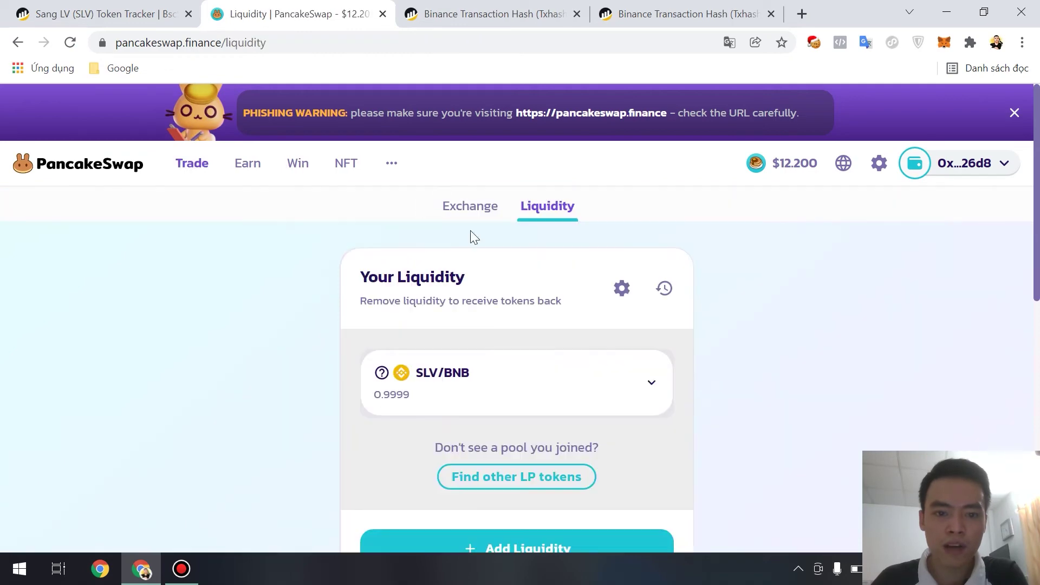
scroll(725, 346, "down", 2)
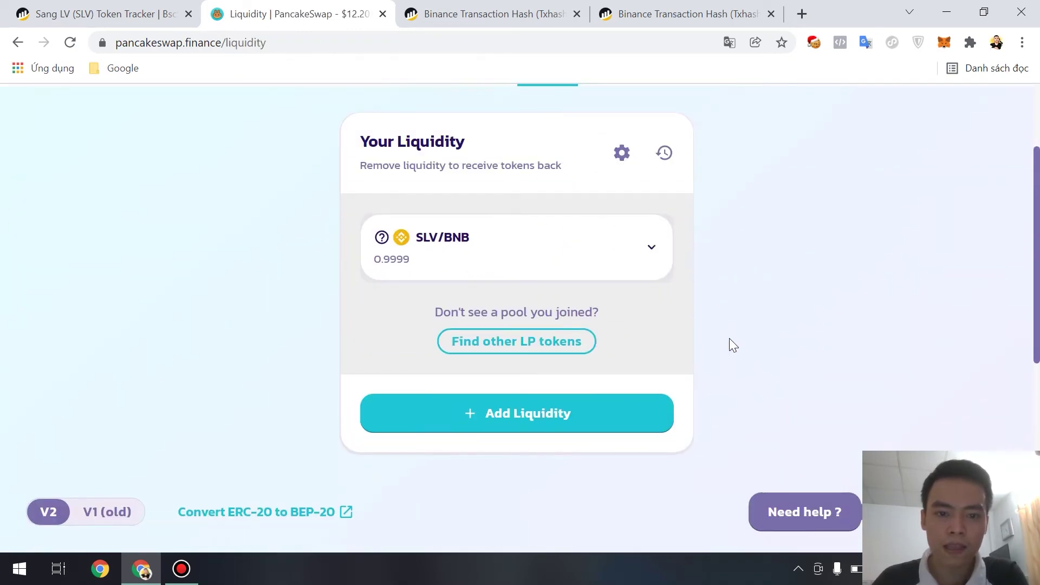
scroll(728, 338, "up", 2)
Step: Open PancakeSwap's Exchange page and look over the price chart and swap form
mouse_move(195, 169)
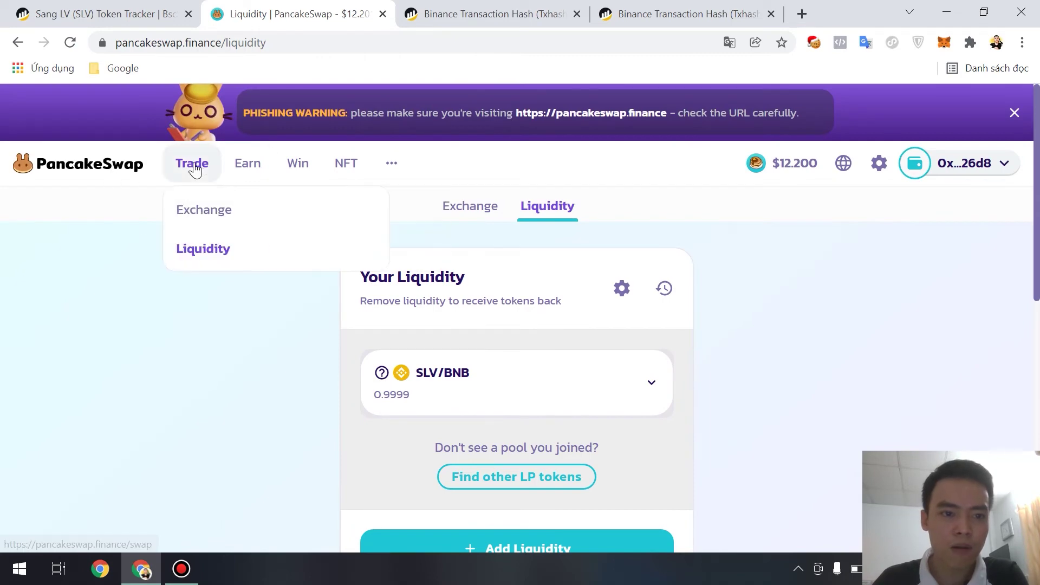
left_click(208, 209)
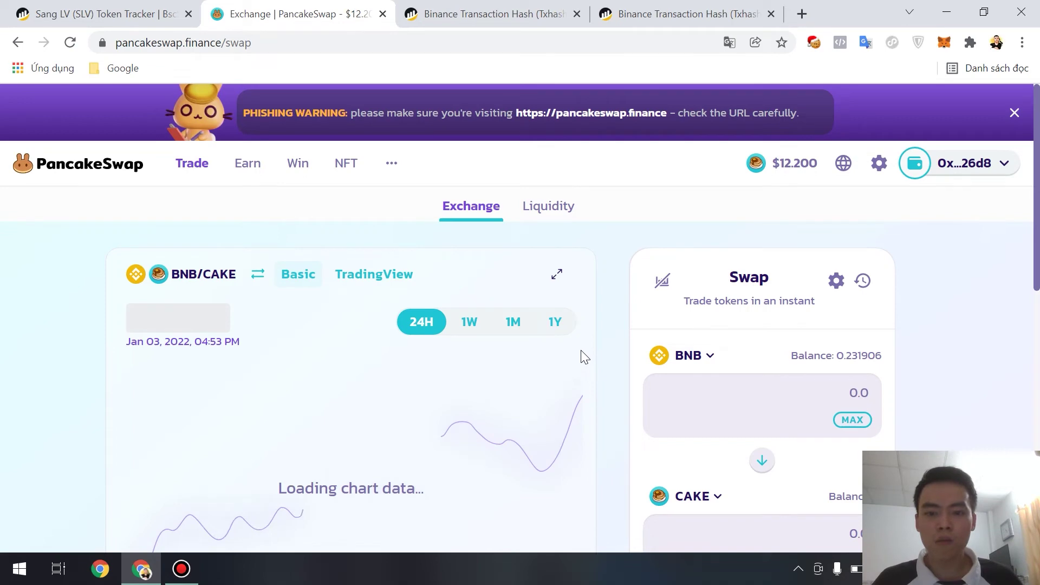
scroll(585, 360, "down", 2)
scroll(577, 352, "up", 2)
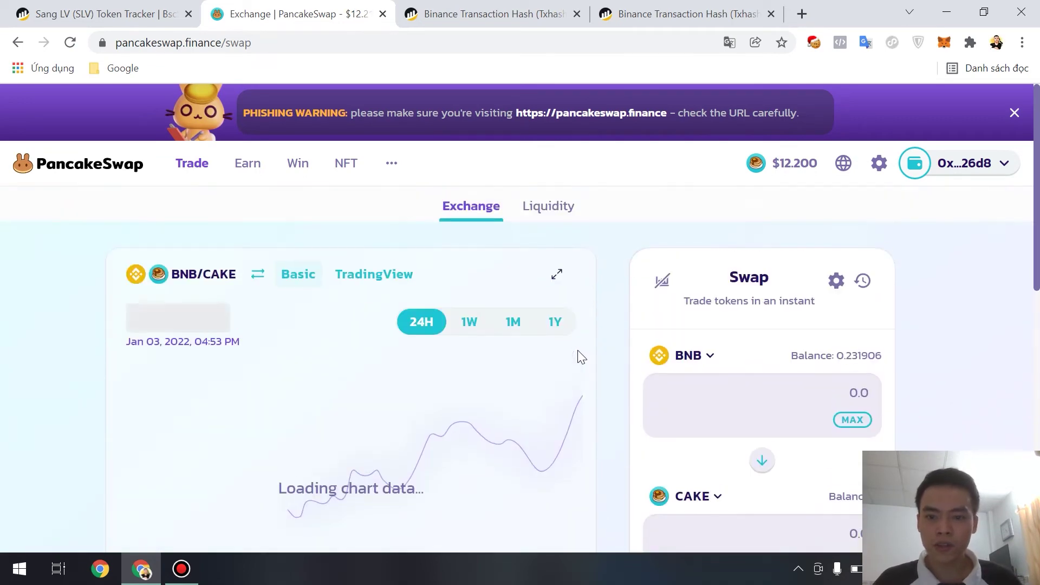